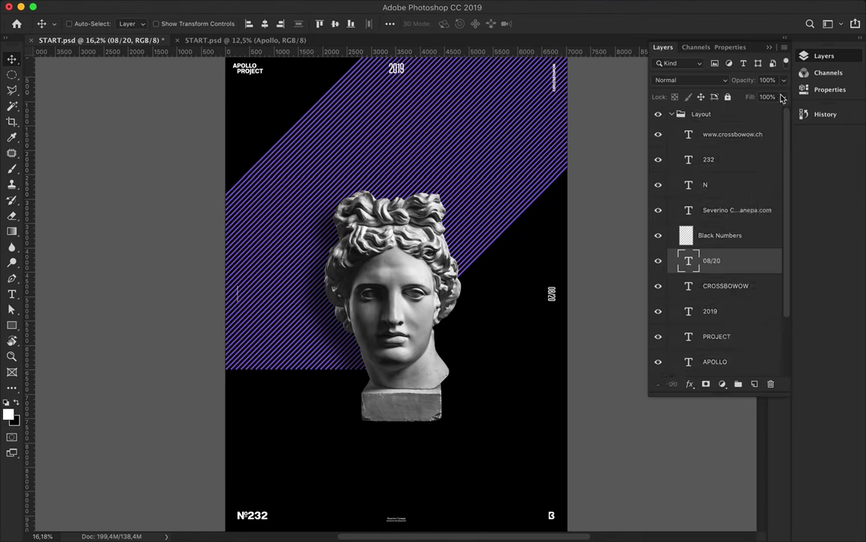
Hide the Rectangle 2 copy 6 stripes layer, leaving the Apollo bust on black.
scroll(715, 263, "down", 3)
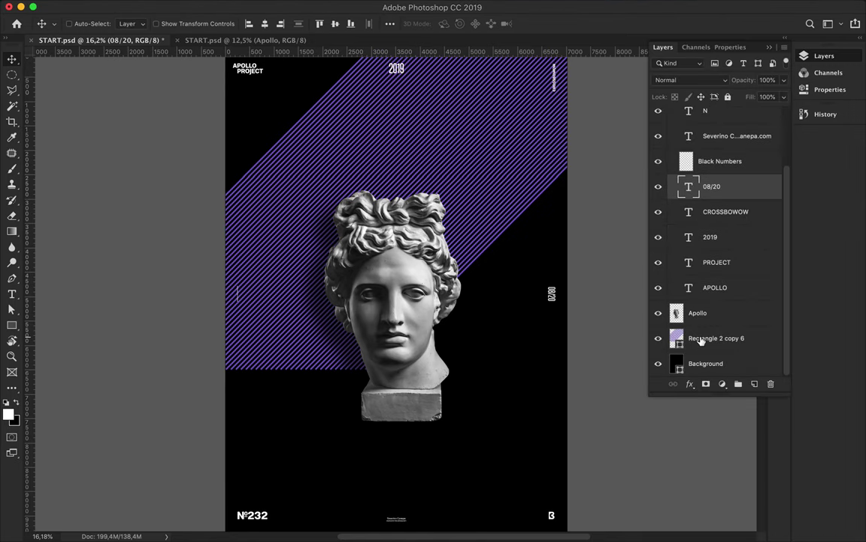
left_click(700, 338)
left_click(691, 363)
key("p")
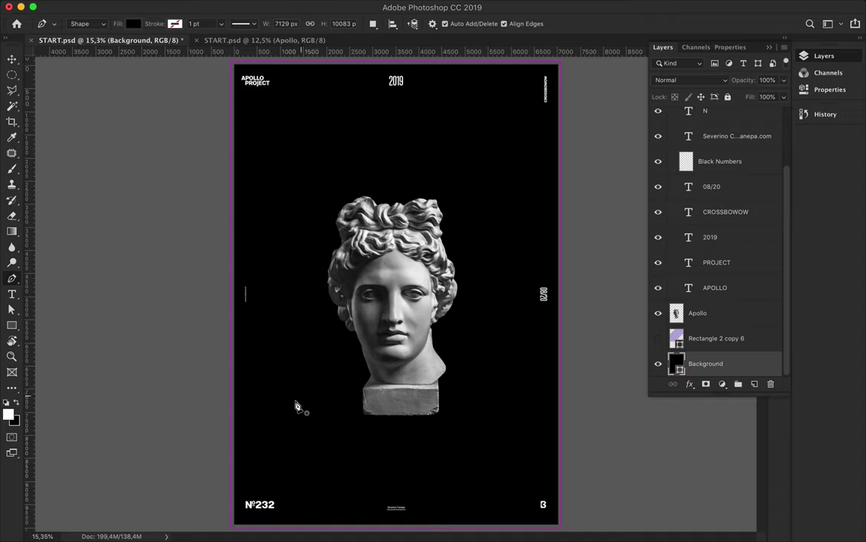
Draw the first jagged mountain at lower left with a dark grey gradient fill, nudged upward.
left_click(227, 483)
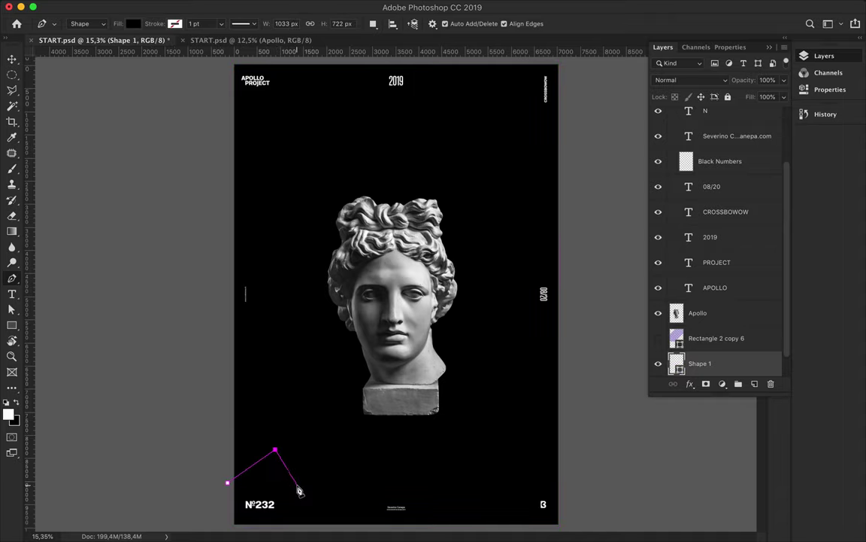
left_click_drag(274, 450, 258, 429)
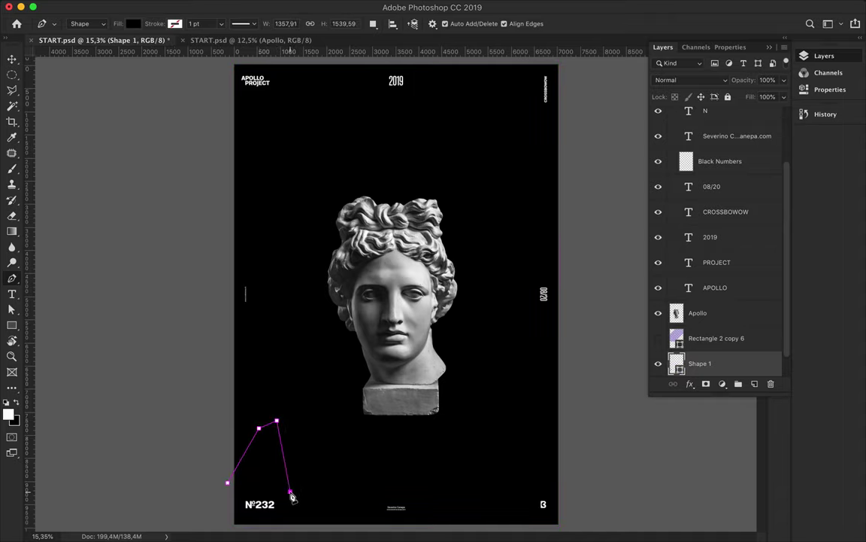
key("ctrl+minus")
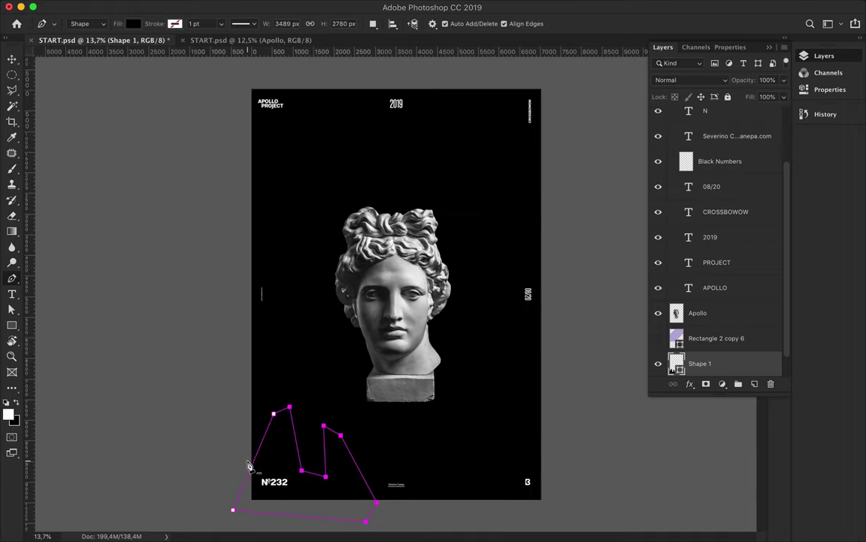
left_click(248, 465)
key("a")
left_click(179, 24)
left_click(175, 48)
left_click(208, 112)
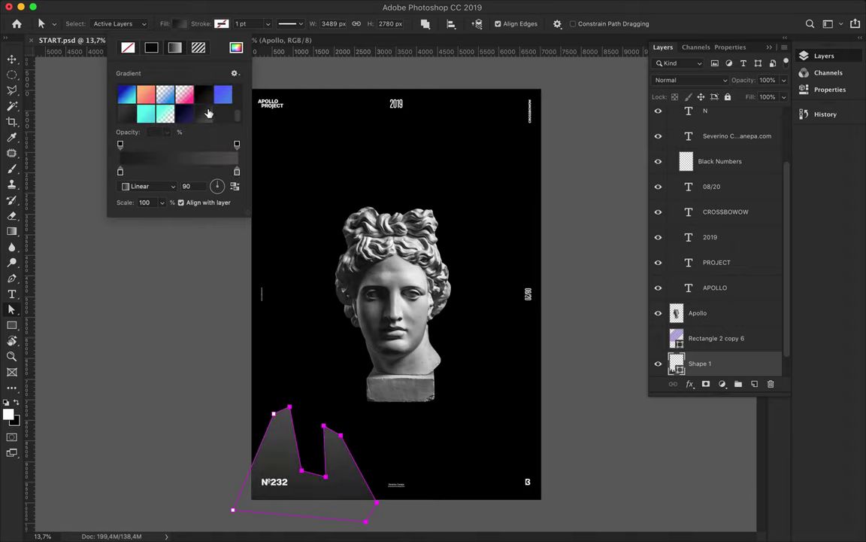
key("v")
left_click_drag(307, 433, 345, 475)
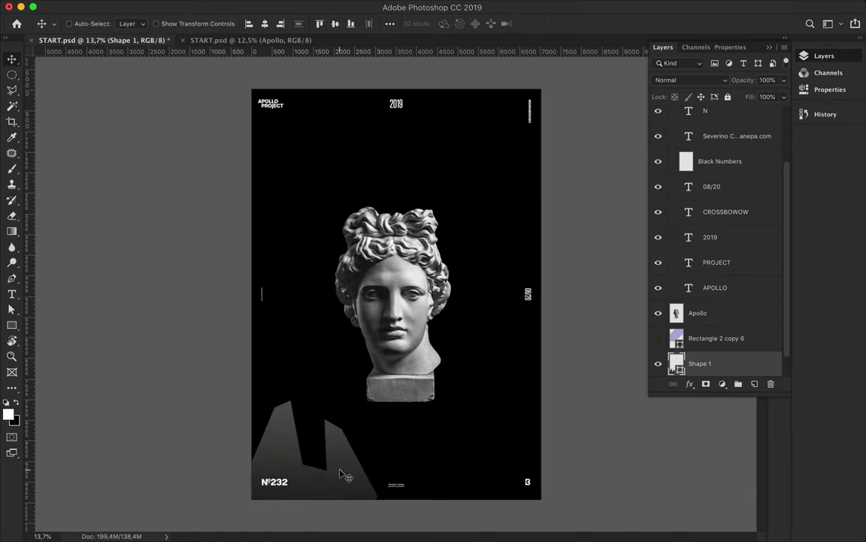
Draw a second, taller jagged mountain extending below the poster's bottom edge.
key("p")
left_click(351, 506)
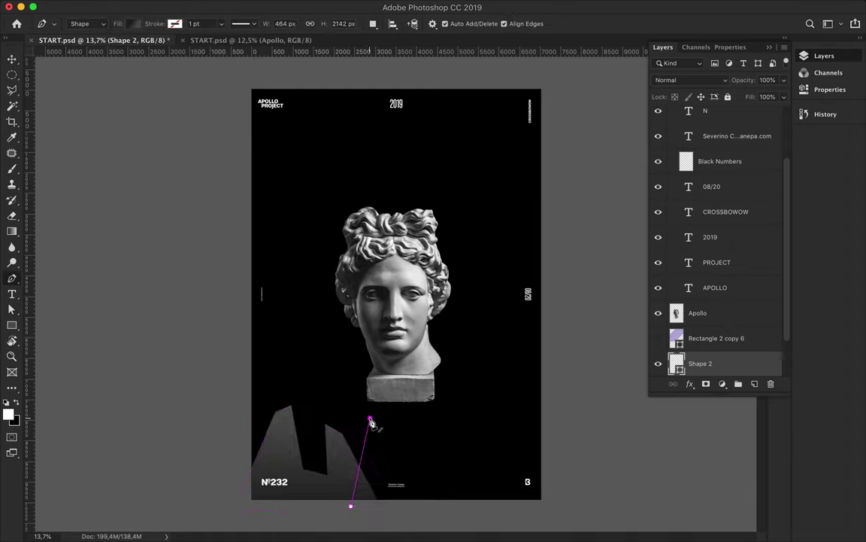
left_click(392, 454)
left_click(441, 460)
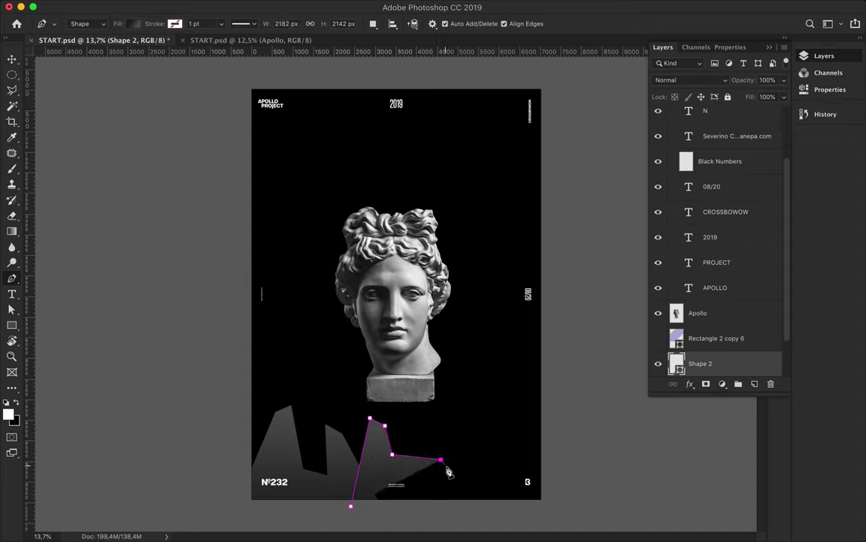
left_click(482, 468)
left_click(462, 387)
left_click(484, 392)
left_click(552, 491)
left_click(552, 515)
left_click(352, 506)
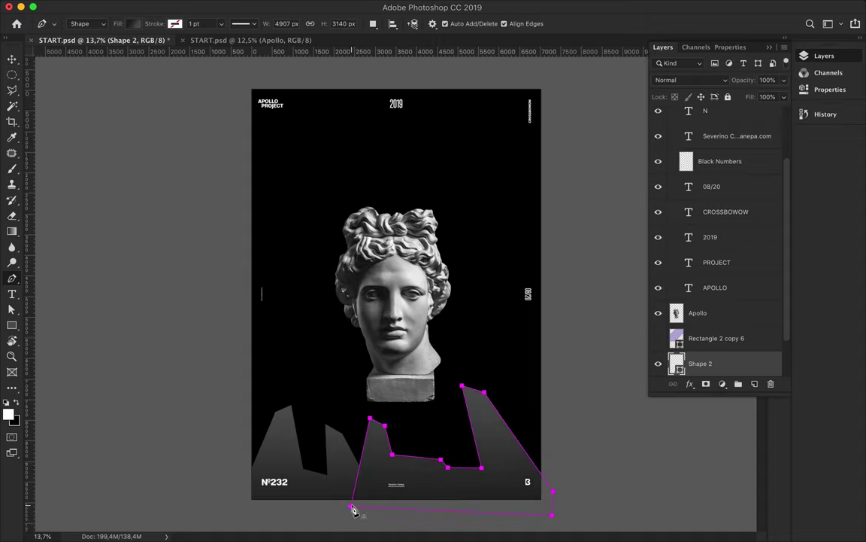
key("a")
key("Escape")
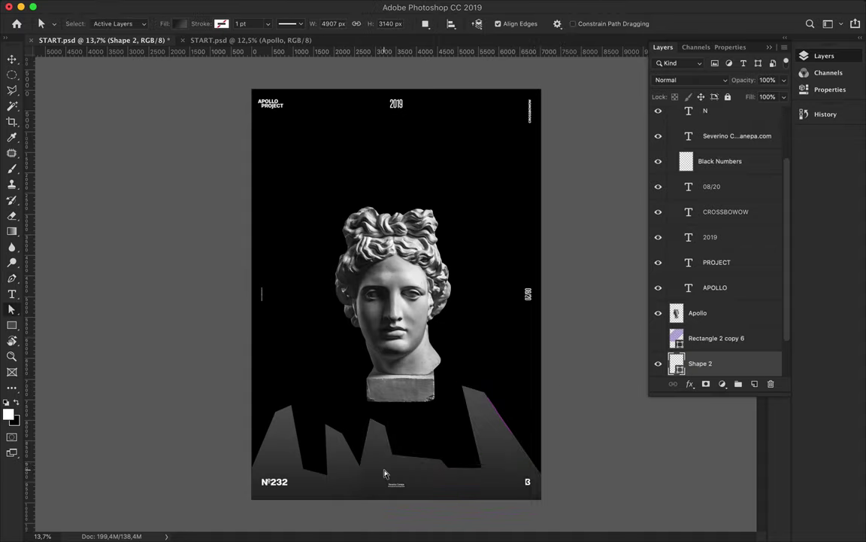
key("v")
Draw a low jagged ridge shape along the poster's bottom edge.
key("p")
left_click(236, 491)
left_click(342, 486)
left_click(365, 491)
left_click(390, 472)
left_click(500, 484)
left_click(563, 499)
left_click(244, 514)
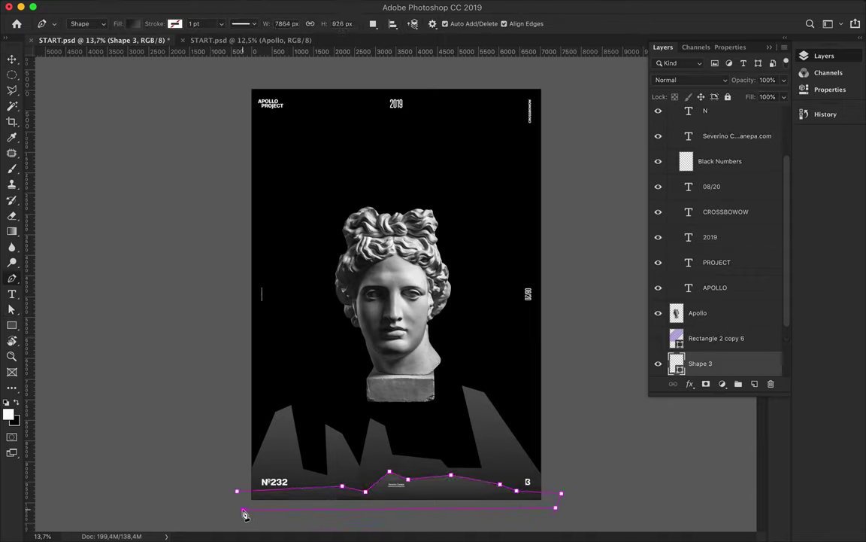
key("a")
key("Escape")
key("v")
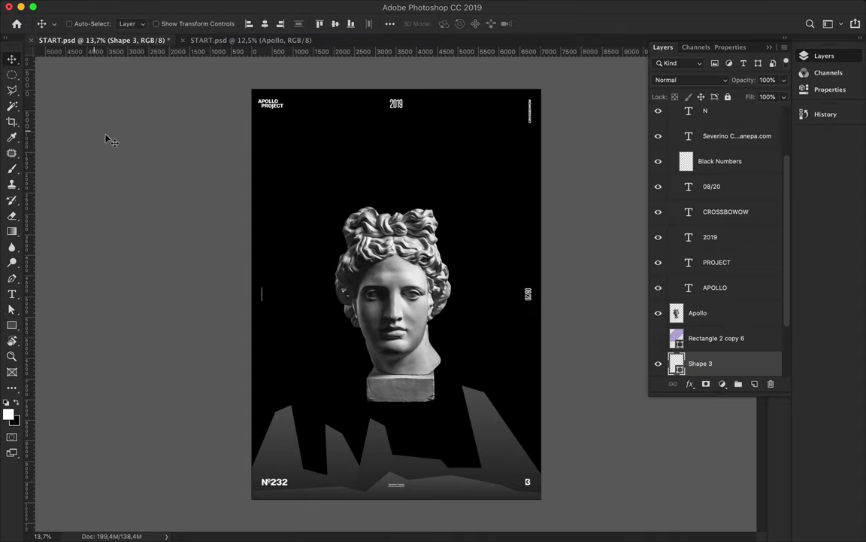
Draw a four-point Shape 4 filled solid purple and move it beneath the mountain layers.
key("p")
left_click(413, 464)
left_click(436, 417)
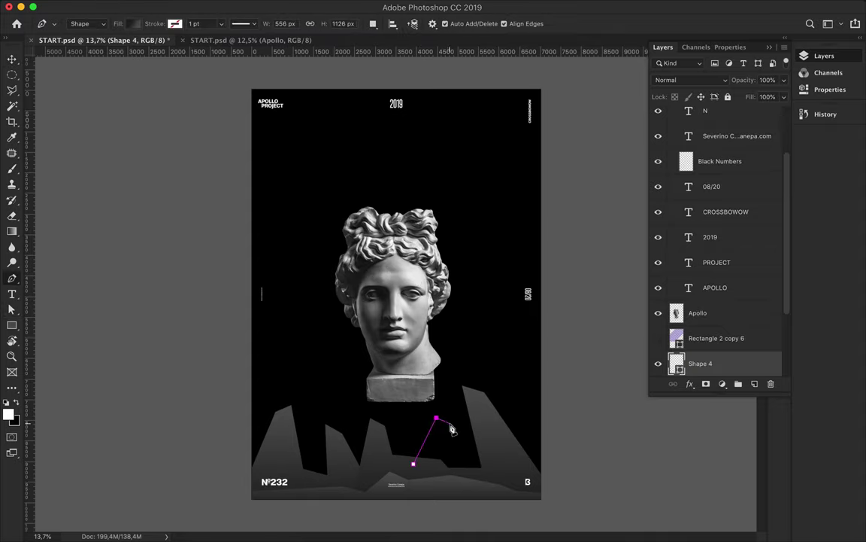
left_click(467, 471)
left_click(413, 463)
key("a")
left_click(180, 23)
left_click(145, 39)
left_click(199, 89)
key("v")
left_click_drag(701, 363, 707, 354)
Duplicate Shape 3 as 'Shape 3 Shadow', undo that, and add an empty layer beneath Shape 3.
left_click(700, 262)
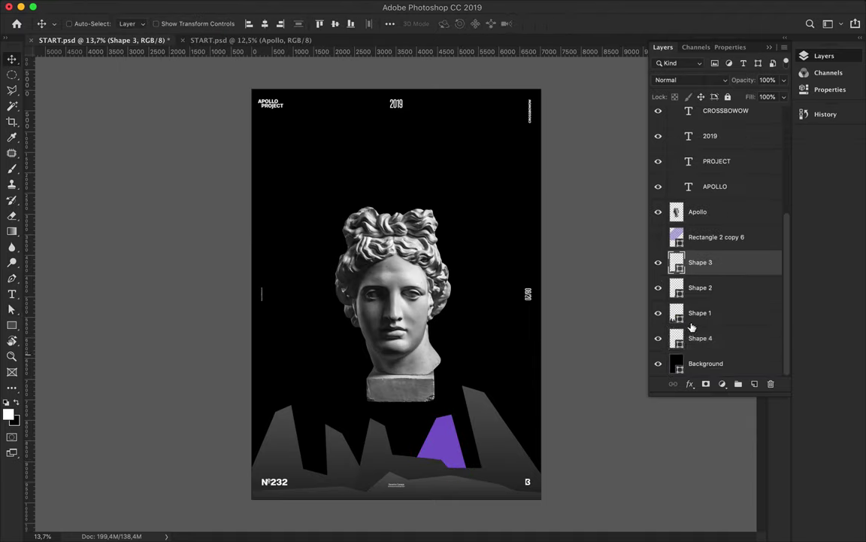
key("ctrl+j")
double_click(700, 287)
type("Shape 3 Shadow")
key("Return")
key("ctrl+z")
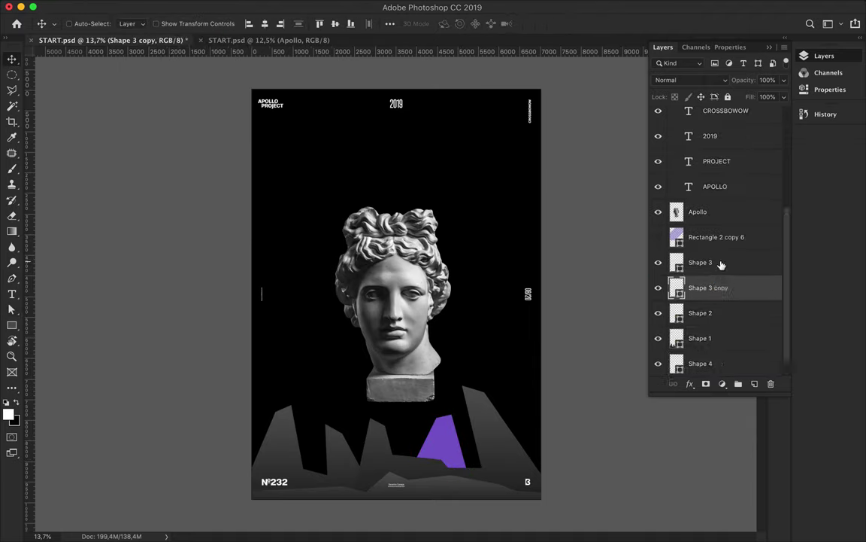
key("ctrl+z")
left_click(692, 264)
key("ctrl+shift+alt+n")
left_click_drag(701, 262, 700, 293)
Name the new layer 'Shadow', Gaussian-blur it, and set it to Multiply with fill cleared.
double_click(700, 288)
type("Shadow")
key("Return")
key("b")
key("m")
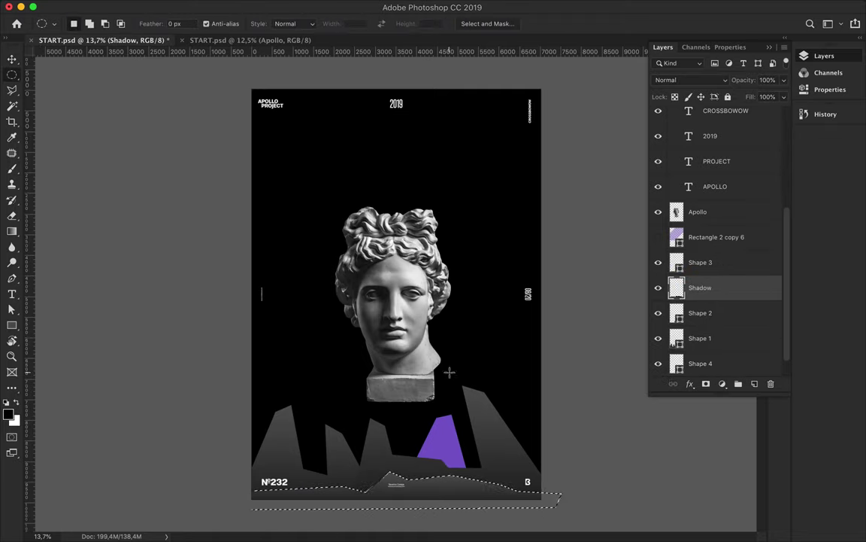
left_click(296, 6)
left_click(482, 195)
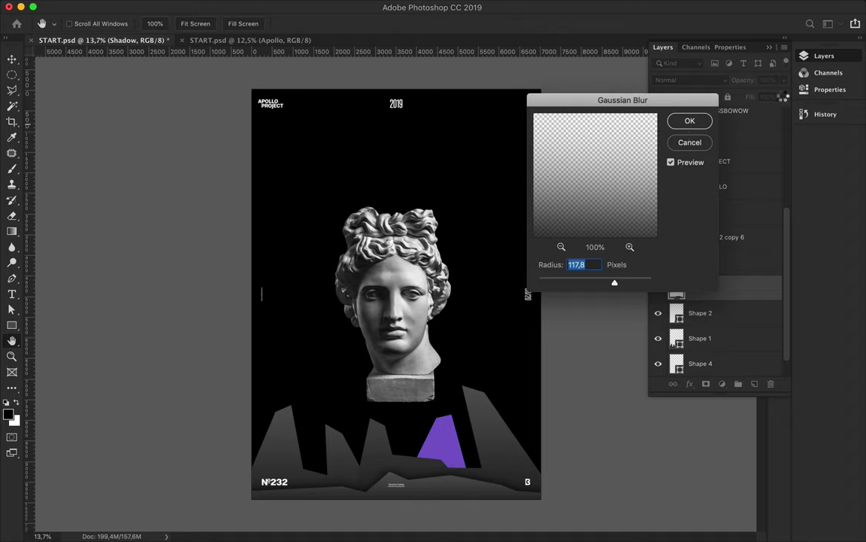
key("Return")
left_click(691, 80)
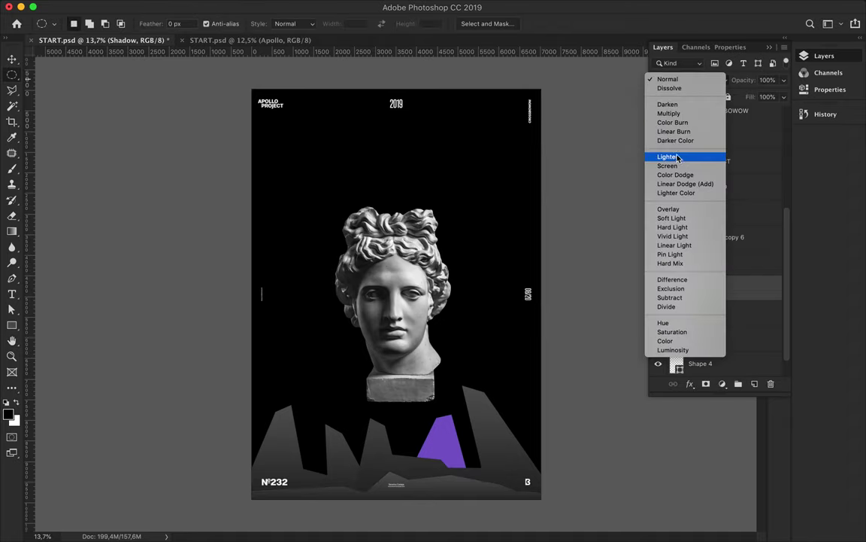
left_click(672, 112)
key("BackSpace")
key("BackSpace")
key("BackSpace")
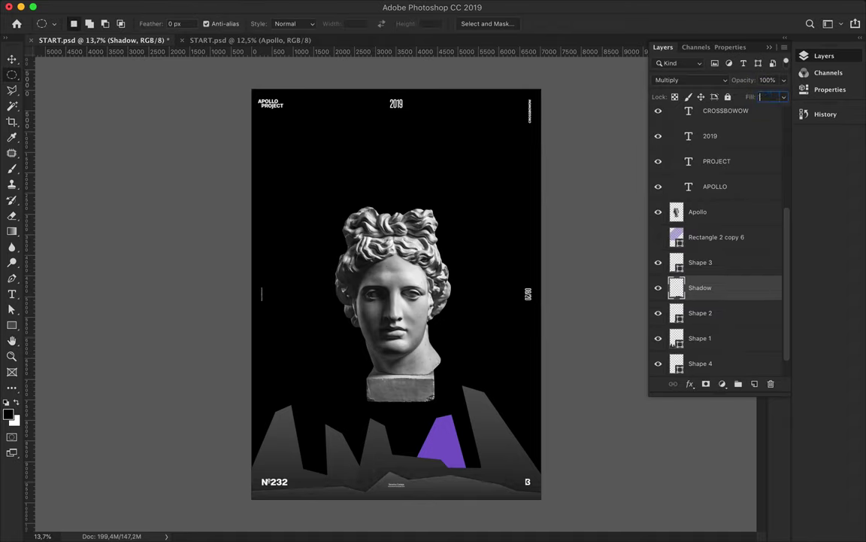
left_click(769, 96)
type("60")
Add a second 'Shadow' layer inside the second mountain's selection and blur it.
key("v")
left_click(720, 336)
left_click(677, 338, "ctrl")
key("ctrl+shift+alt+n")
double_click(700, 337)
type("Shadow")
key("Return")
key("b")
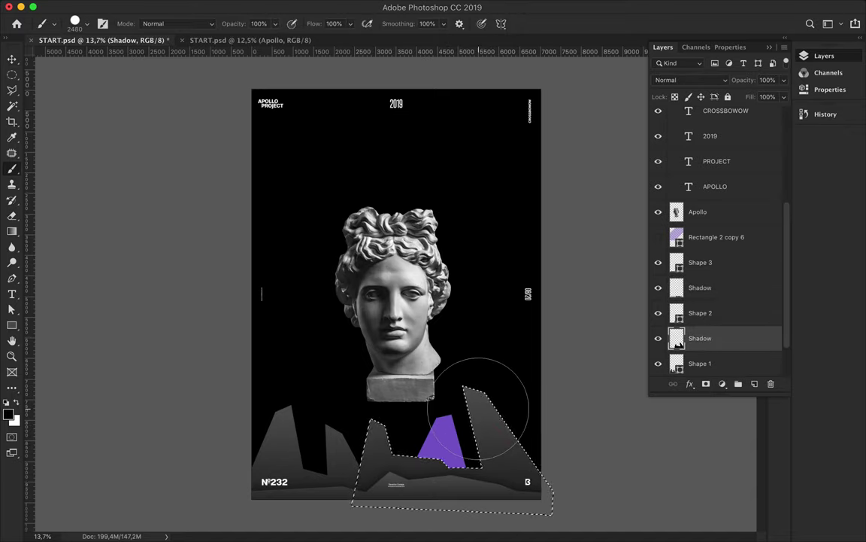
key("ctrl+d")
key("m")
left_click(296, 7)
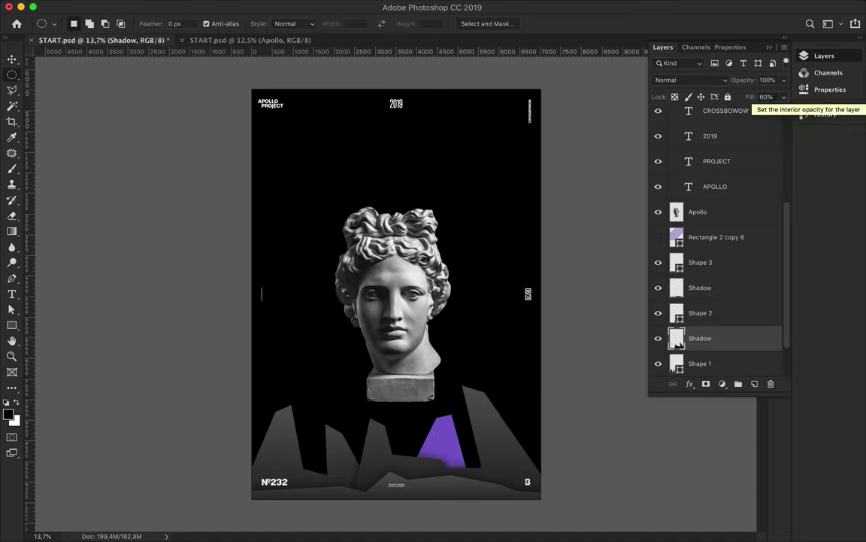
Add a third 'Shadow' layer for the first mountain, paint it, and reapply Gaussian Blur.
key("v")
scroll(726, 342, "down", 2)
left_click(726, 338)
key("ctrl+shift+alt+n")
double_click(698, 337)
type("Shadow")
key("Return")
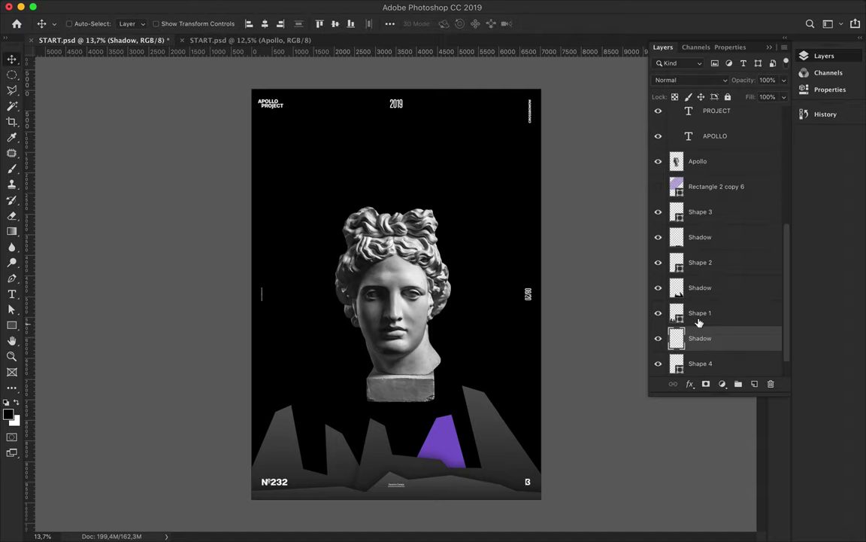
key("b")
left_click_drag(348, 464, 367, 494)
key("ctrl+d")
key("m")
key("v")
left_click(348, 8)
left_click(328, 23)
key("alt+bracketleft")
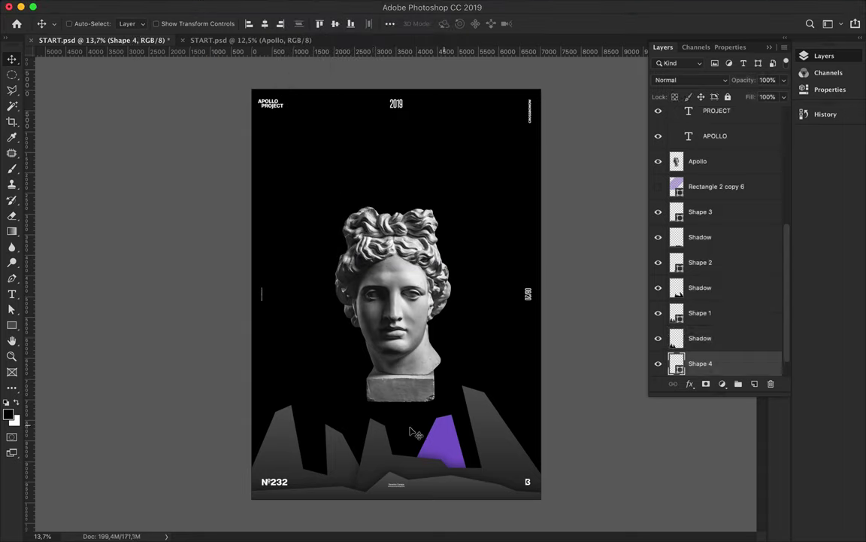
Draw a four-point purple shape at the poster's left edge.
key("p")
left_click(243, 447)
left_click(303, 434)
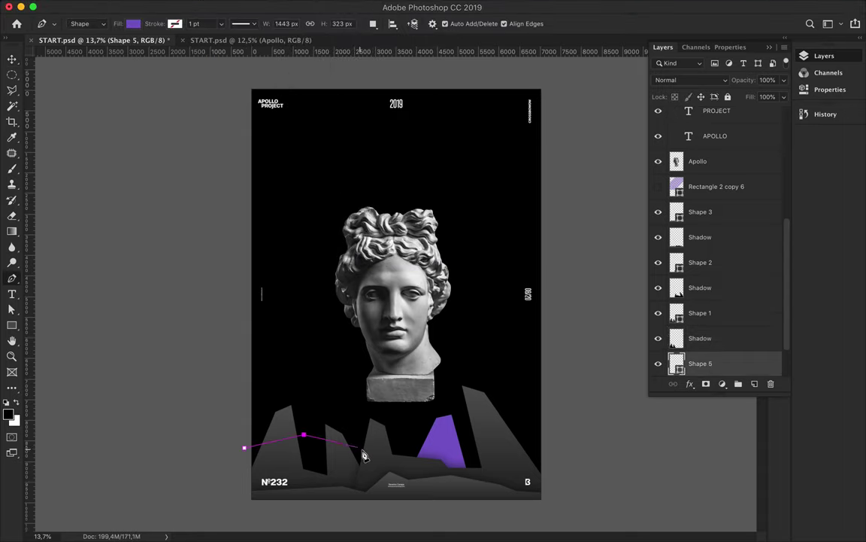
left_click(358, 451)
left_click(375, 483)
left_click(243, 448)
Move the Apollo layer beneath the mountain and shadow layers and recentre the bust.
key("v")
left_click_drag(407, 278, 488, 455)
left_click_drag(698, 161, 692, 350)
mouse_move(450, 429)
left_mouse_down()
mouse_move(443, 398)
mouse_move(393, 361)
mouse_move(374, 274)
left_mouse_up()
Draw a tall mountain shape beside the bust's base with a gradient fill.
key("p")
key("alt+bracketleft")
key("alt+bracketleft")
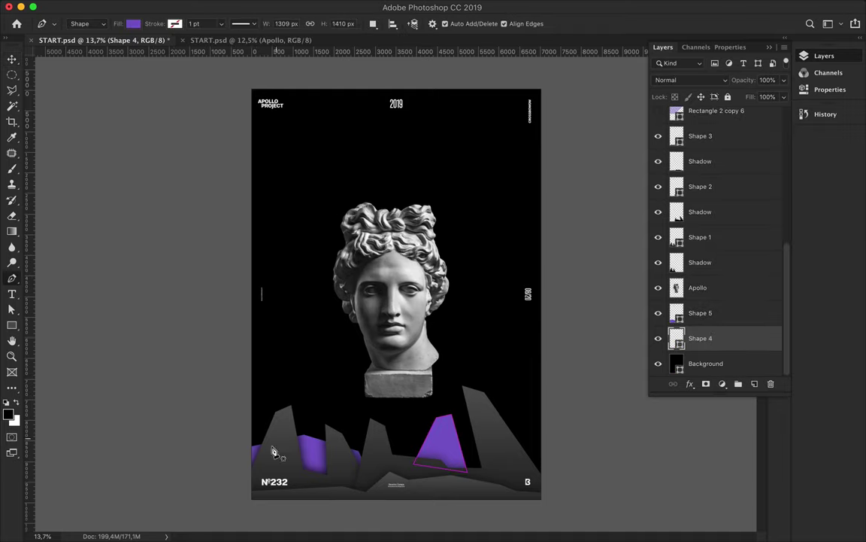
left_click(245, 459)
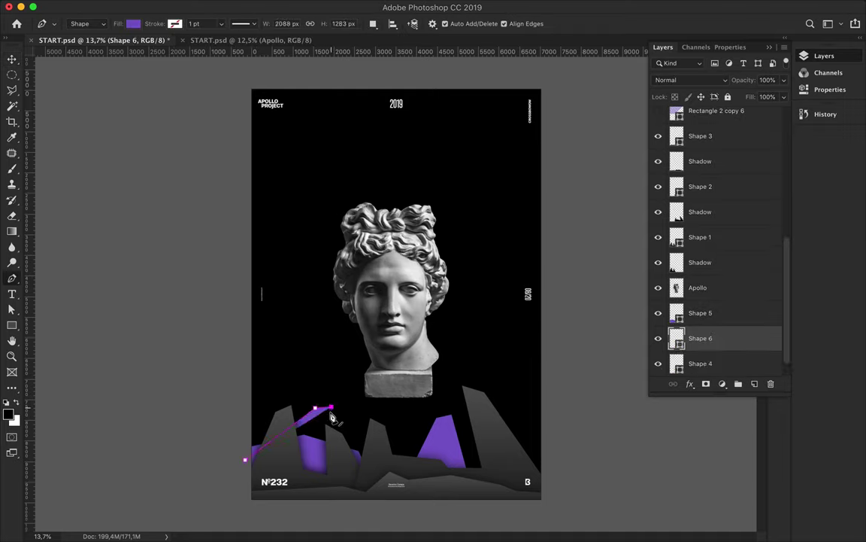
left_click(339, 362)
left_click(367, 368)
left_click(412, 470)
left_click(411, 509)
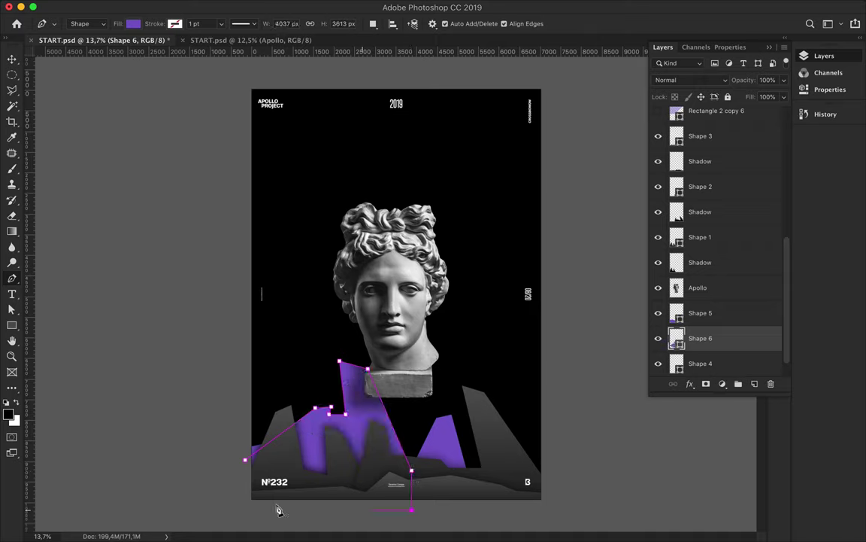
left_click(245, 461)
left_click(133, 23)
left_click(155, 44)
Add an empty layer beneath Shape 6 and brush inside Shape 6's loaded selection.
key("v")
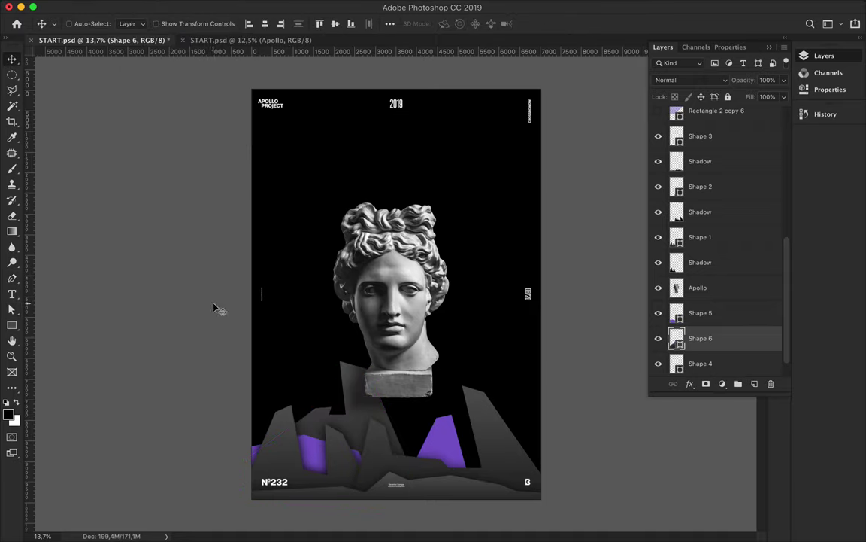
key("ctrl+shift+alt+n")
left_click_drag(718, 338, 721, 330)
left_click(677, 287, "ctrl")
key("b")
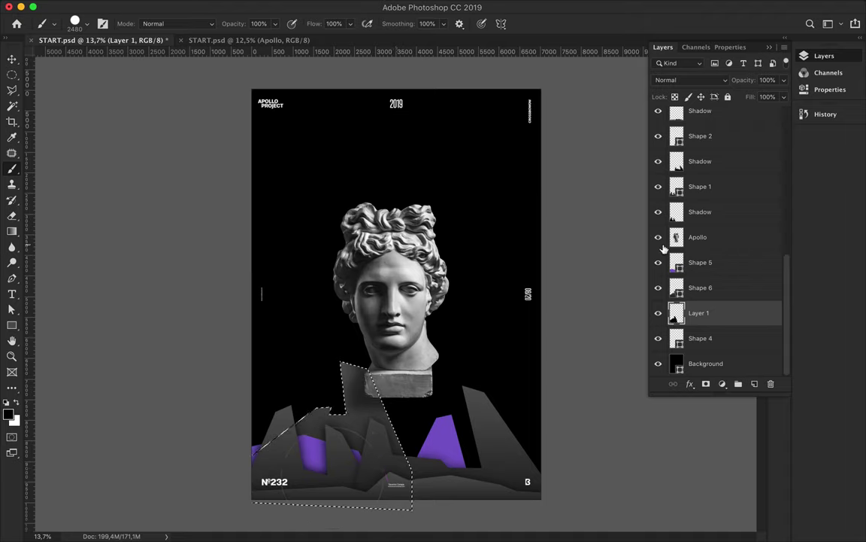
key("ctrl+d")
key("m")
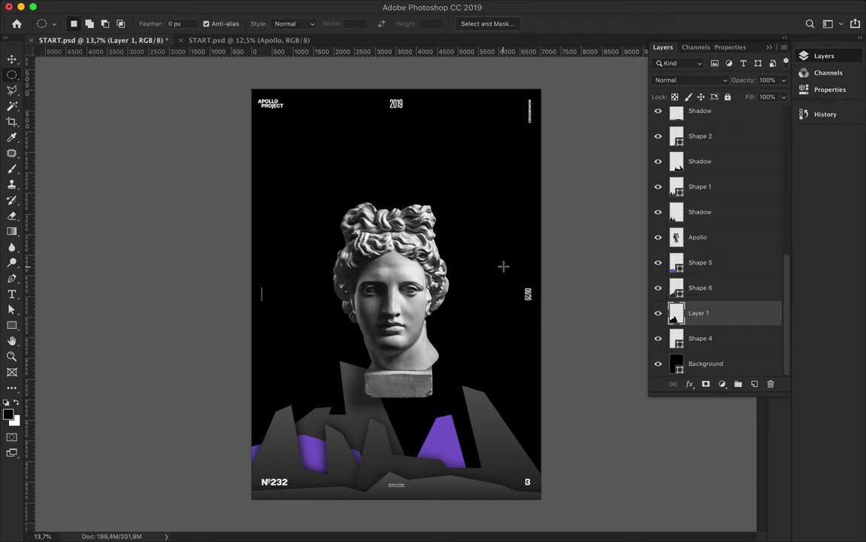
Pen-draw a new mountain, Shape 7, at the lower right with a grey gradient fill.
key("p")
left_click(369, 439)
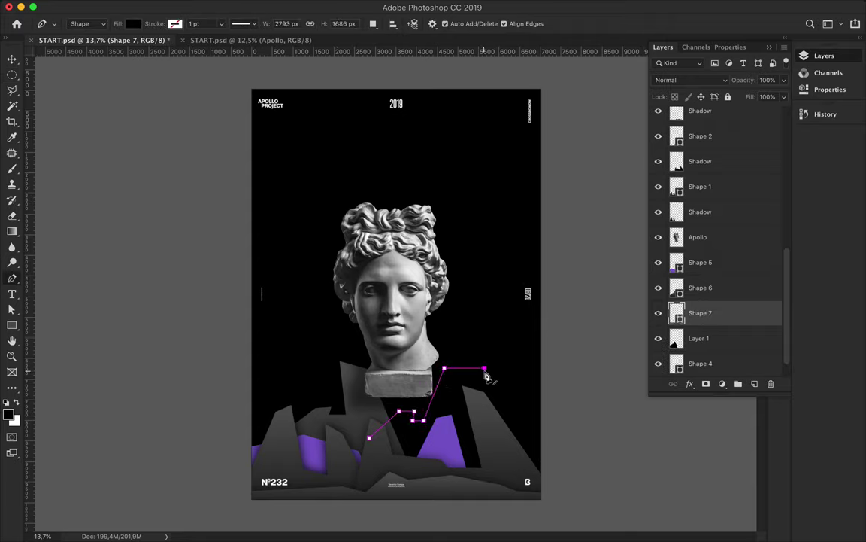
left_click(549, 504)
left_click(381, 504)
left_click(133, 23)
Move Shape 7 below Shape 4 and add Layer 2 beneath it with Shape 7's outline selected.
key("v")
left_click_drag(700, 313, 729, 342)
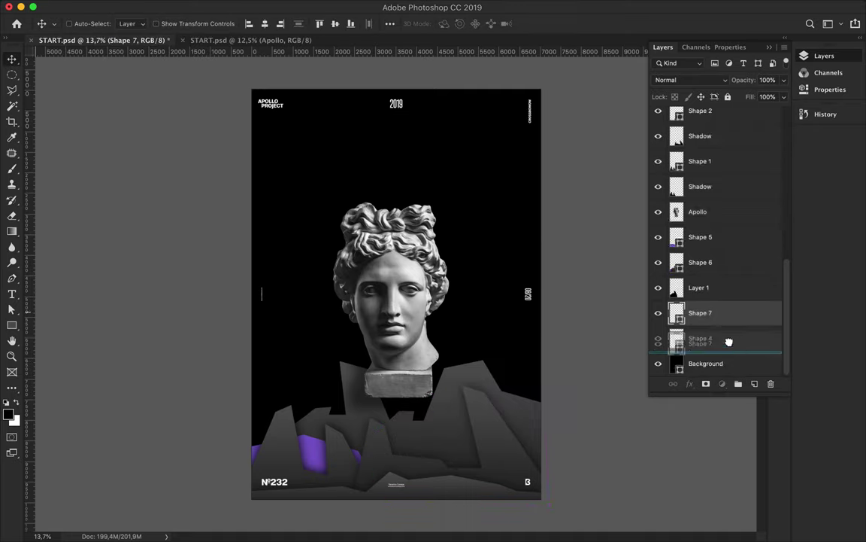
left_click(755, 383, "super")
left_click(677, 315, "super")
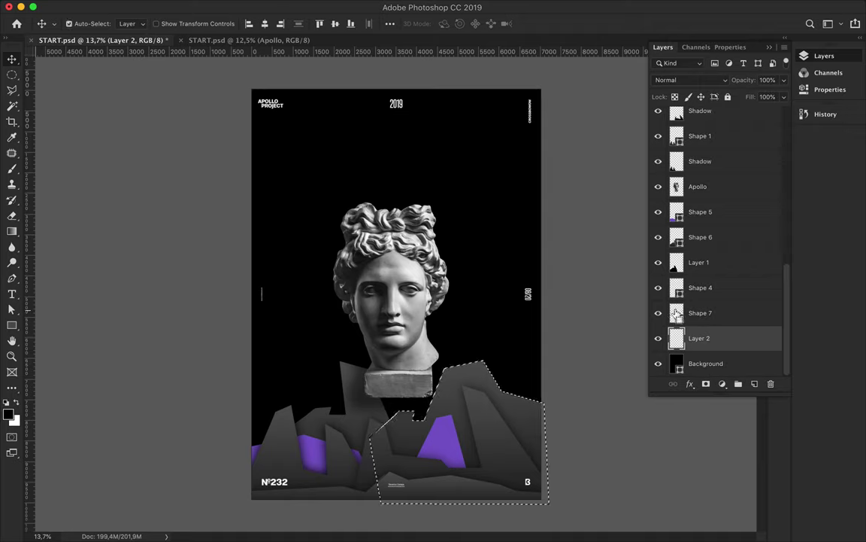
Paint a black shadow inside the mountain outline on Layer 2, then deselect.
key("b")
left_click_drag(451, 391, 555, 420)
key("v")
key("super+d")
key("m")
left_click(265, 6)
Reapply the blur filter to soften the Layer 2 shadow.
key("v")
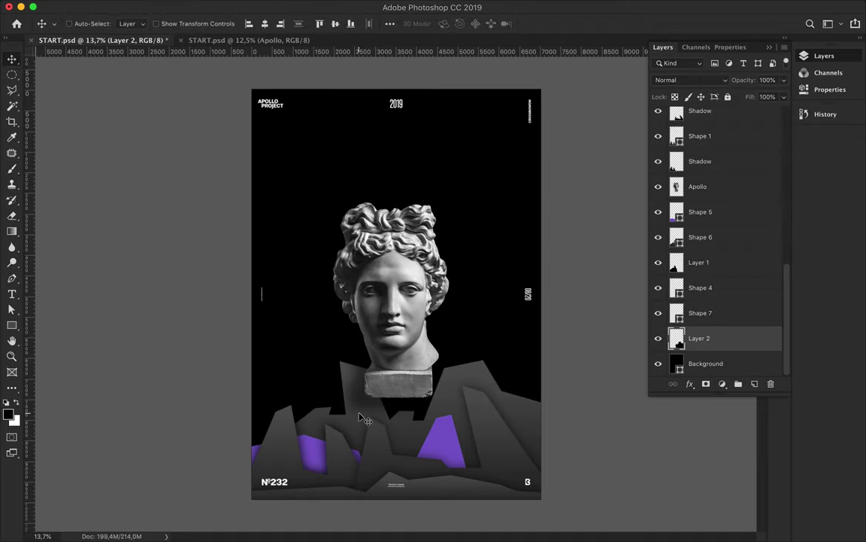
left_click(700, 237)
left_click(699, 261)
left_click(301, 6)
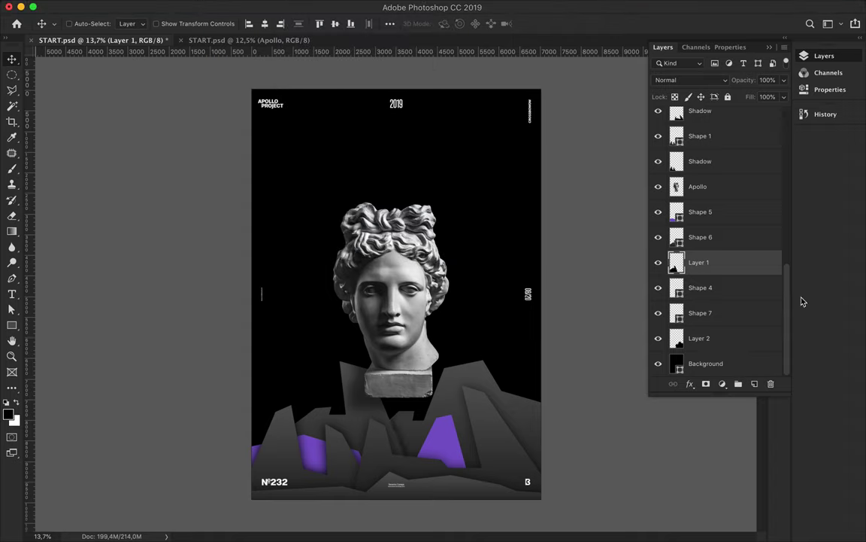
Set the Layer 2 shadow's fill to 60%.
key("alt+bracketleft")
key("alt+bracketleft")
key("alt+bracketleft")
left_click(768, 97)
type("60")
key("Return")
Pen-draw a tall jagged cliff, Shape 8, up the poster's left edge.
key("a")
left_click(466, 373)
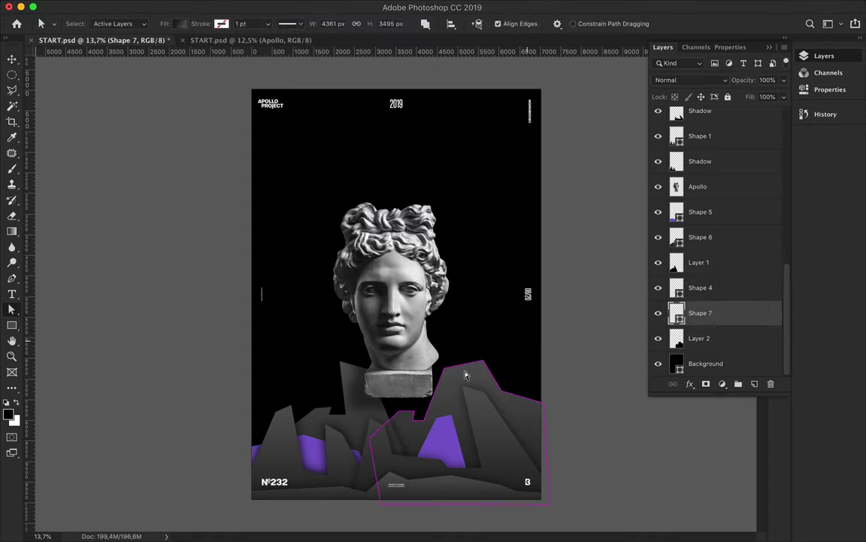
key("p")
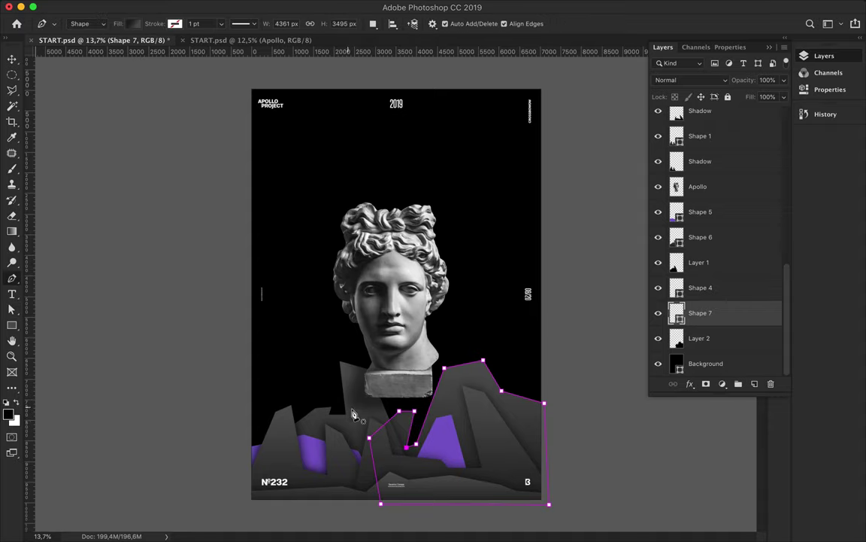
left_click(351, 421)
left_click(325, 342)
left_click(286, 321)
left_click(273, 201)
left_click(223, 141)
left_click(229, 522)
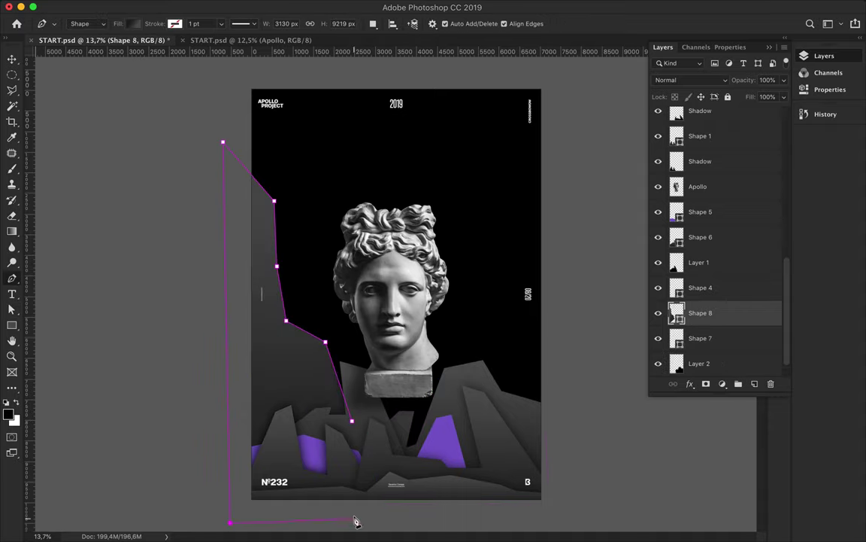
key("Return")
Add Layer 3 beneath the cliff and paint a shadow inside the cliff outline.
key("a")
key("ctrl+shift+alt+n")
left_click(677, 287, "ctrl")
key("b")
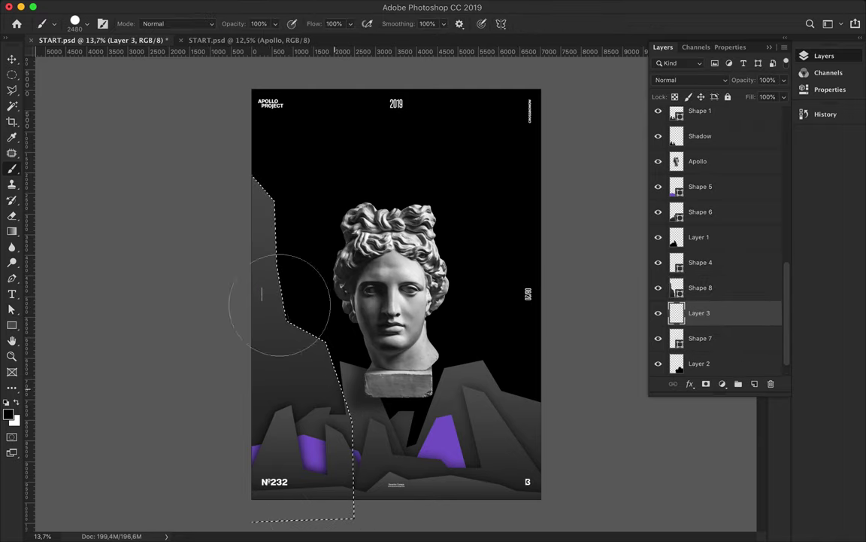
key("ctrl+d")
Blur the Layer 3 cliff shadow and set its fill to 60%.
key("v")
left_click(295, 7)
left_click(319, 20)
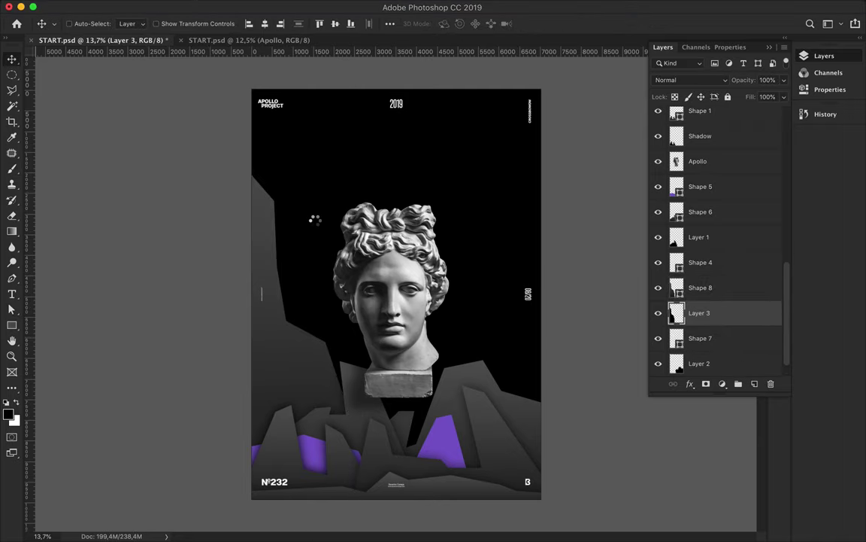
scroll(732, 316, "down", 1)
left_click(766, 96)
type("60")
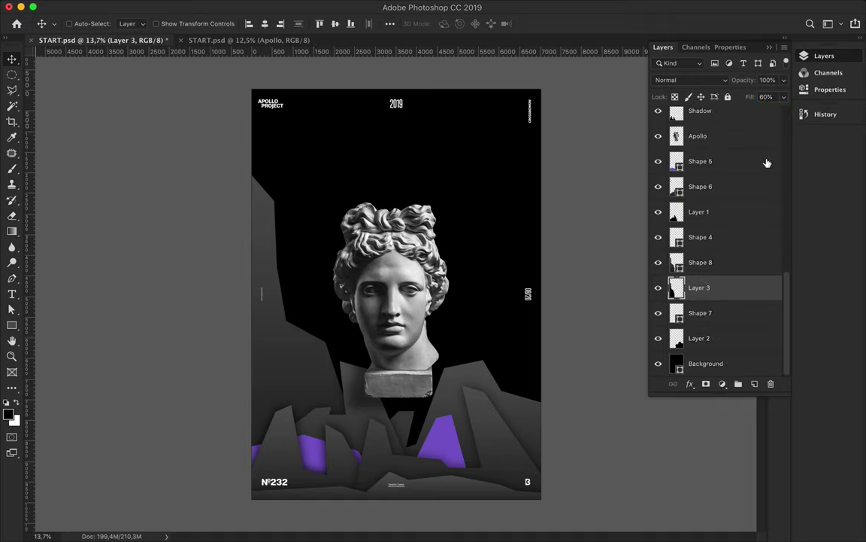
scroll(767, 163, "up", 10)
left_click(671, 113)
left_click(698, 156)
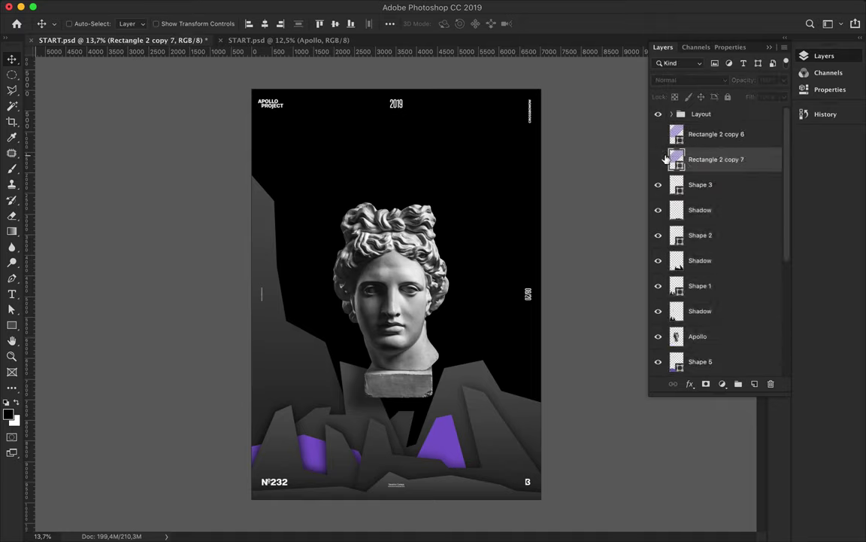
Show Rectangle 2 copy 7, rasterize it, rename it 'Rasterized' and duplicate it.
left_click(658, 159)
right_click(677, 159)
left_click(643, 253)
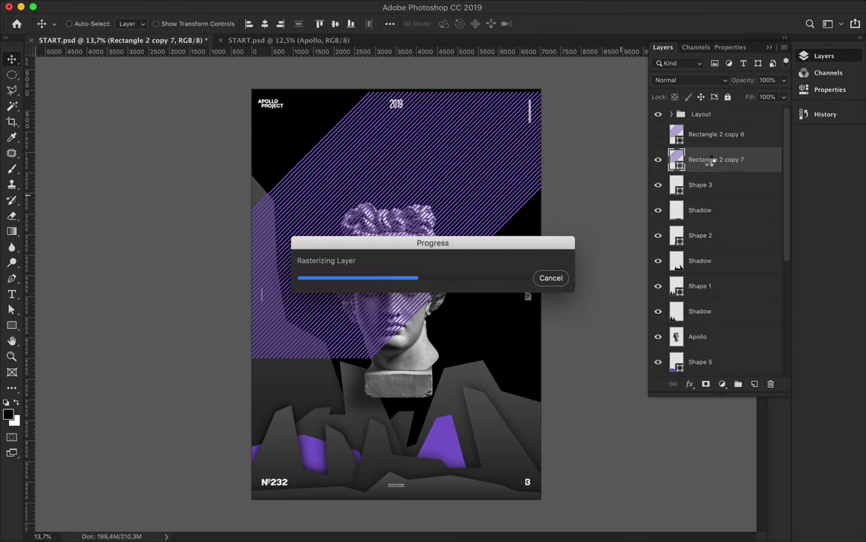
double_click(707, 159)
type("Rasterized")
key("Return")
key("super+j")
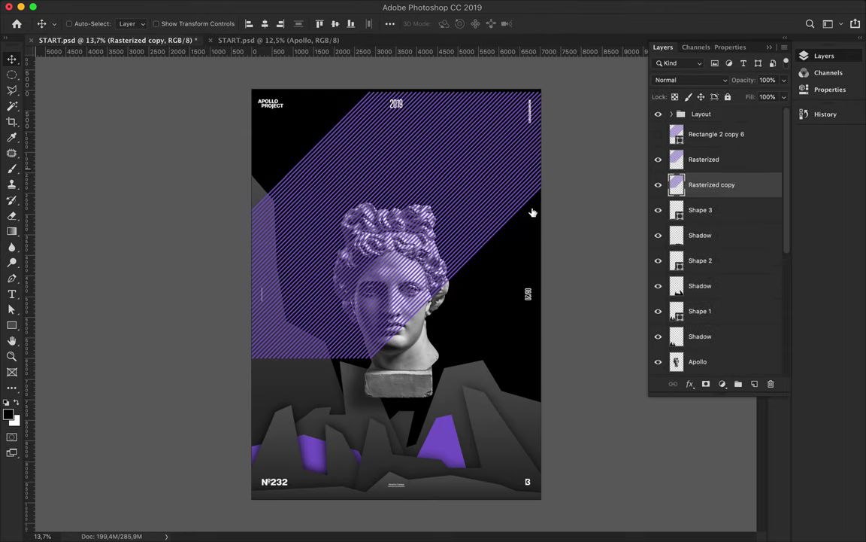
Delete the upper-right stripes inside a marquee selection.
scroll(474, 200, "up", 3)
scroll(478, 193, "up", 2)
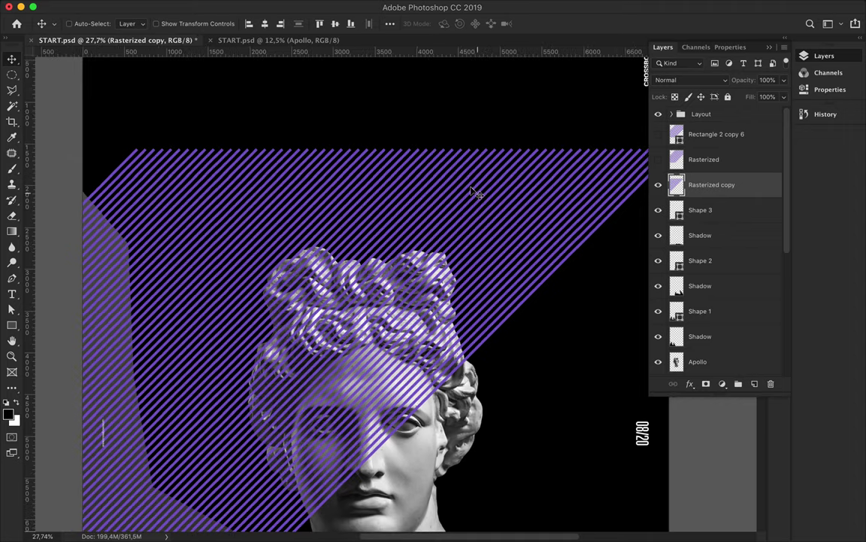
key("m")
left_click_drag(519, 173, 539, 353)
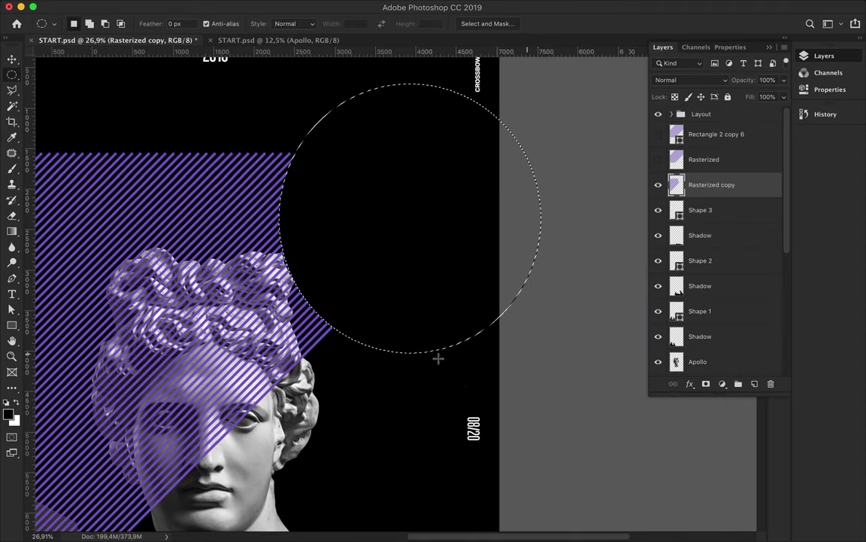
key("Delete")
key("super+d")
Delete the stripes' right side and move the remainder into a right-side triangle.
scroll(235, 273, "down", 3)
scroll(236, 273, "down", 2)
left_click(12, 75)
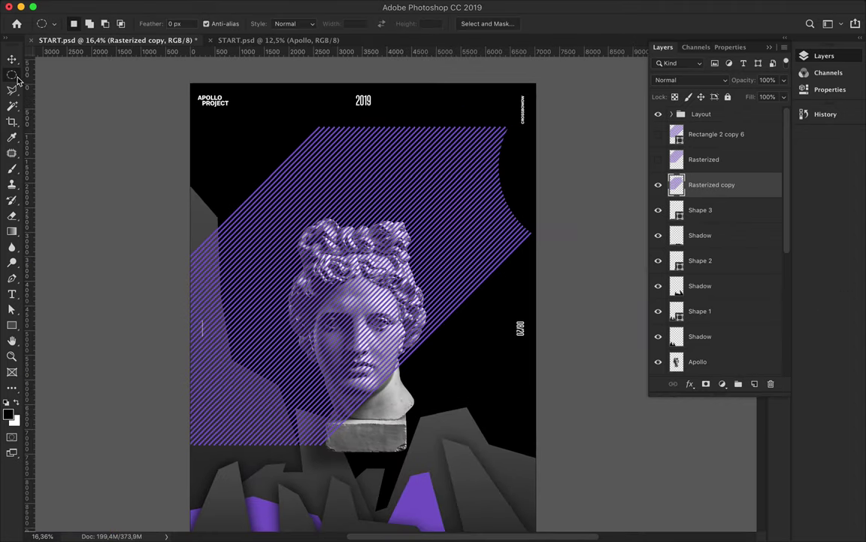
left_click_drag(450, 119, 535, 303)
key("v")
left_click_drag(466, 210, 392, 222)
key("m")
key("Delete")
key("super+d")
key("v")
left_click_drag(344, 300, 432, 239)
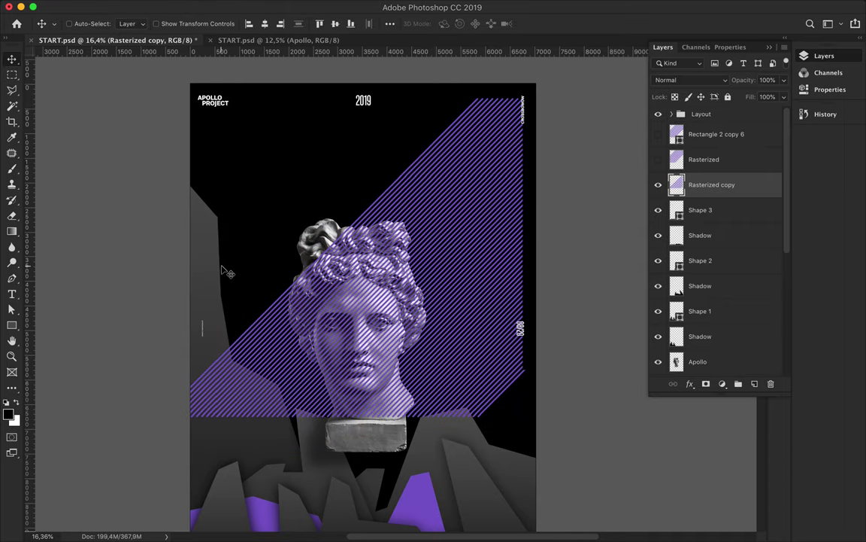
Delete the lower-left stripes and shift the block up and to the left.
key("m")
left_click_drag(323, 481, 126, 203)
key("Delete")
key("v")
left_click_drag(316, 441, 242, 389)
Lasso a patch of stripes onto Layer 4 and tuck it behind Shape 4 at the lower left.
key("l")
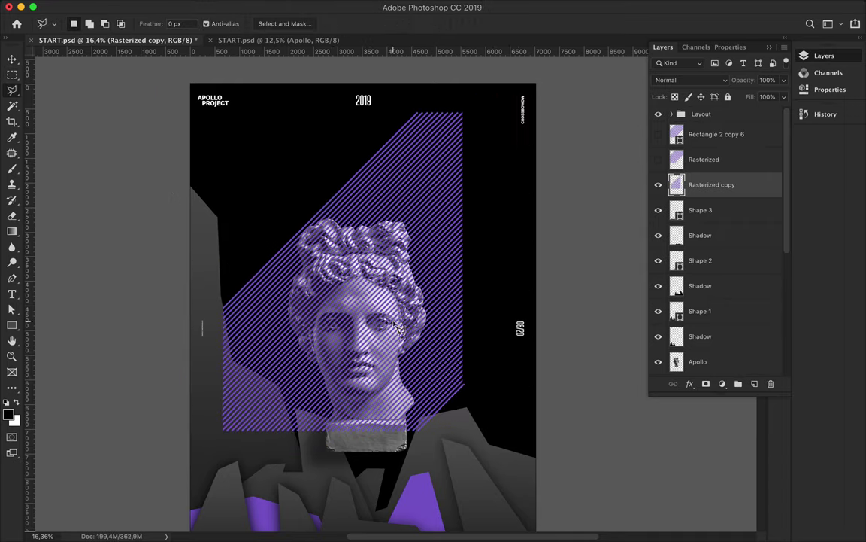
scroll(242, 389, "up", 1)
left_click(291, 412)
key("super+j")
key("v")
scroll(291, 412, "down", 4)
left_click_drag(286, 248, 248, 293)
mouse_move(699, 185)
left_mouse_down()
mouse_move(707, 331)
mouse_move(701, 316)
left_mouse_up()
left_click_drag(267, 278, 246, 335)
scroll(342, 410, "down", 1)
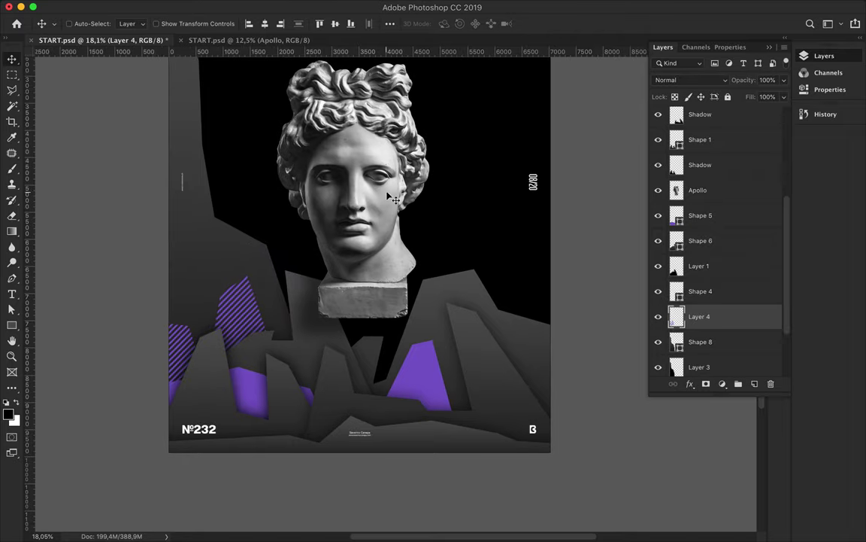
Draw a tall white rectangle and place it at the lower right.
key("u")
left_click(123, 23)
left_click(70, 79)
left_click_drag(471, 223, 507, 345)
key("v")
mouse_move(492, 274)
left_mouse_down()
mouse_move(516, 328)
mouse_move(367, 349)
left_mouse_up()
Duplicate the white rectangle, raise the copy, and place it as a small square near the bottom.
key("F7")
left_click_drag(711, 316, 721, 145)
left_click_drag(291, 390, 298, 425)
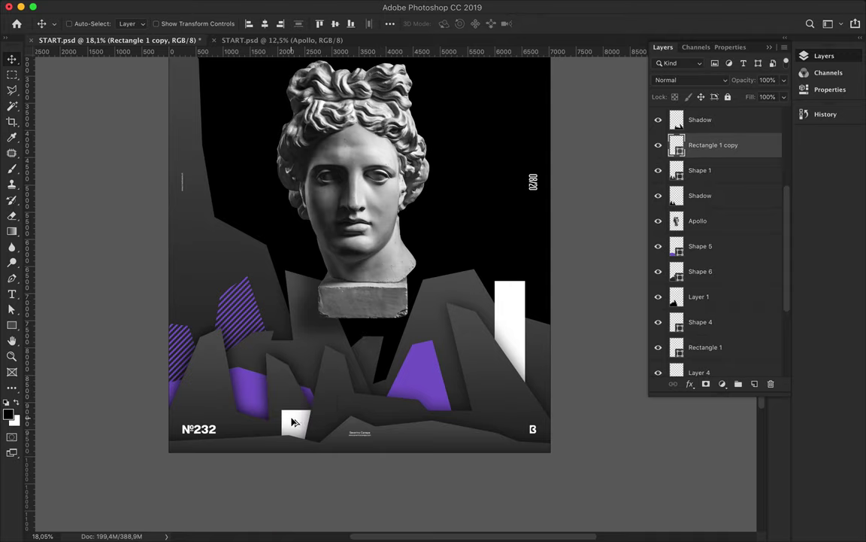
scroll(297, 425, "up", 3)
scroll(301, 421, "down", 2)
Duplicate a mountain and move it up, then raise Shape 6 with its Layer 1 shadow.
key("ctrl+v")
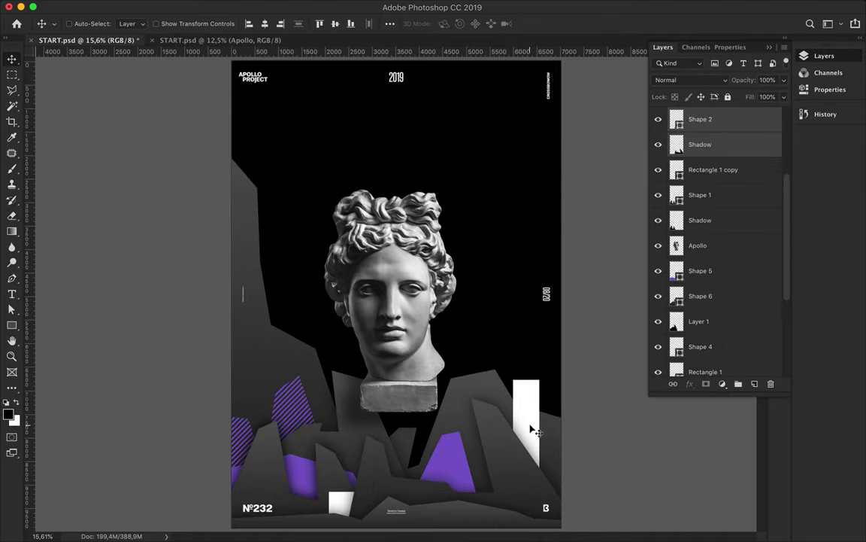
key("ctrl+t")
left_click_drag(507, 456, 511, 438)
key("Return")
left_click(699, 296)
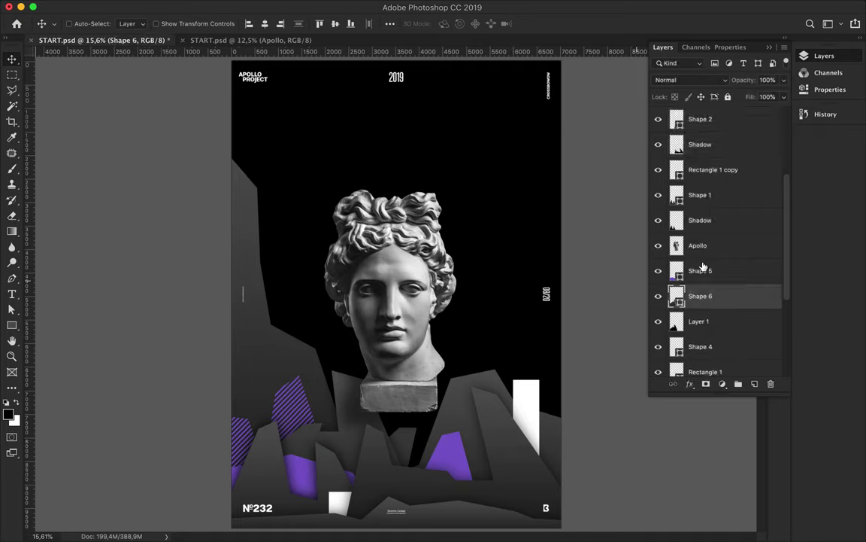
left_click(699, 322, "shift")
left_click_drag(343, 464, 343, 428)
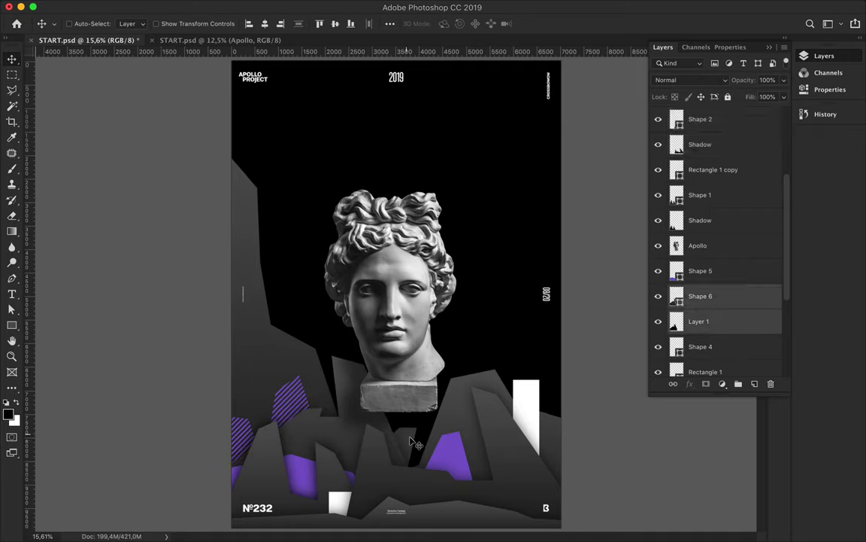
Raise Shape 7 with its Layer 2 shadow and move the Apollo layer down to just above Background.
scroll(719, 301, "down", 5)
left_click(700, 318)
left_click(699, 343, "shift")
left_click_drag(403, 439, 422, 388)
left_click_drag(700, 119, 707, 353)
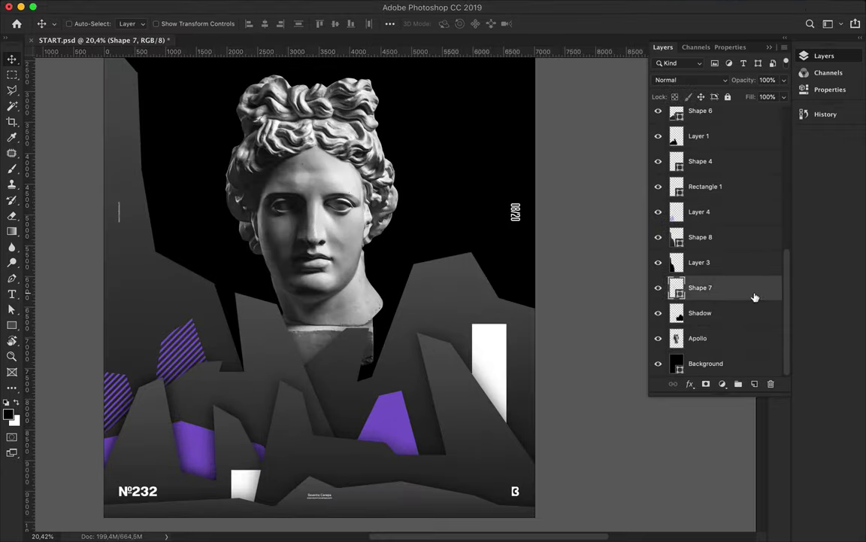
Pen-draw a new mountain, Shape 9, behind the bust with a grey gradient fill.
key("p")
left_click(429, 318)
scroll(485, 345, "up", 5)
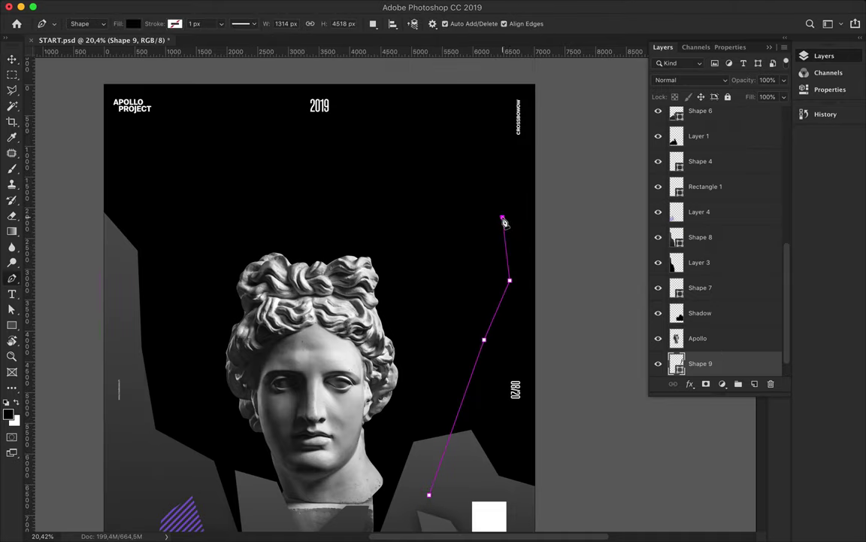
left_click(133, 24)
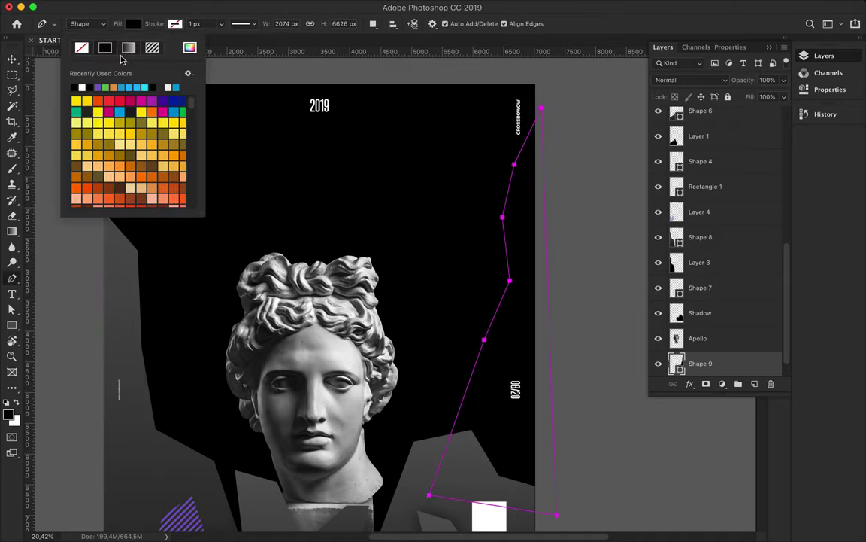
left_click(128, 43)
key("v")
scroll(585, 341, "down", 10)
scroll(508, 143, "up", 3)
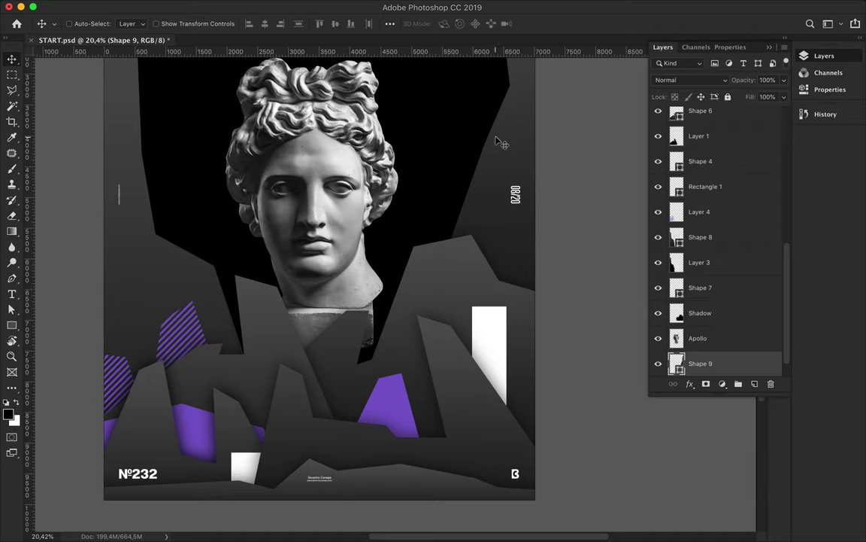
scroll(496, 143, "up", 5)
Start Shape 10 at the upper right, zigzagging its outline across the face and hair.
key("p")
left_click(469, 356)
left_click(454, 87)
scroll(454, 87, "up", 5)
left_click(430, 147)
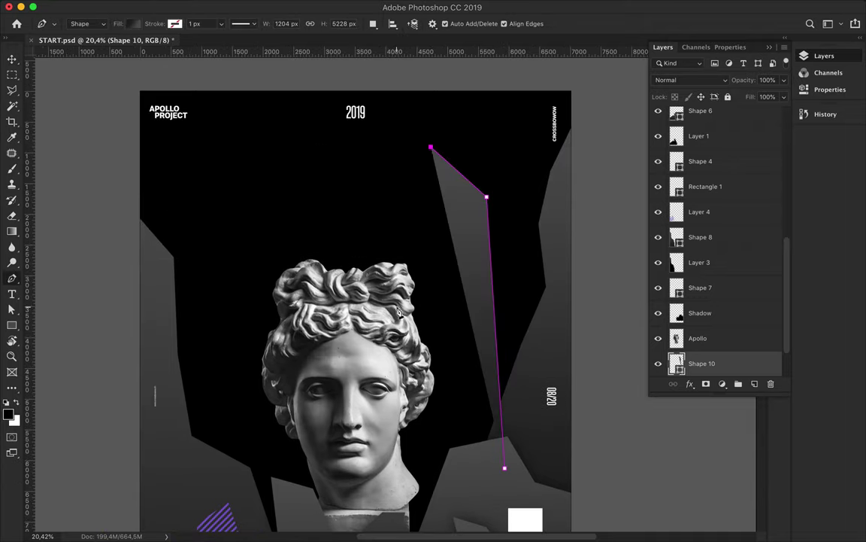
left_click(390, 406)
left_click(300, 397)
left_click(260, 322)
left_click(236, 315)
left_click(228, 374)
Extend Shape 10 to the left, add its bottom corners and close the outline.
left_click(201, 338)
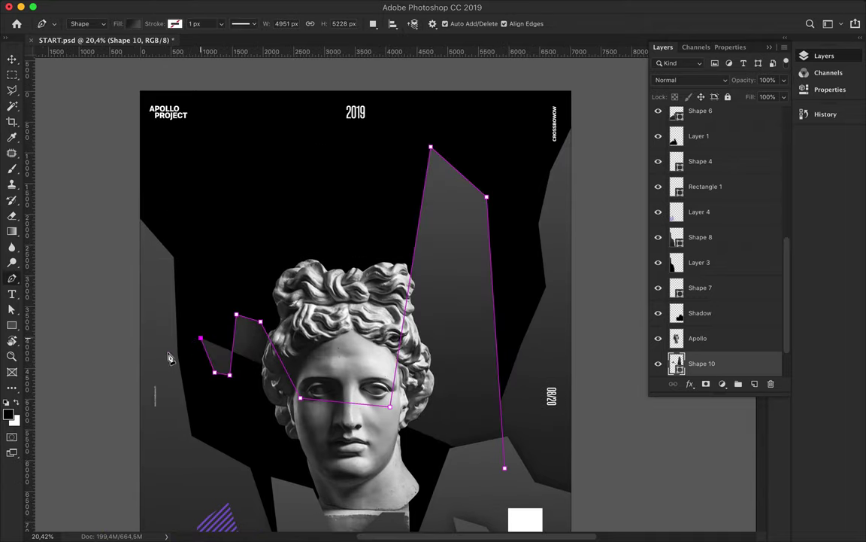
left_click(157, 352)
scroll(158, 352, "down", 5)
left_click(170, 368)
left_click(450, 413)
left_click(504, 214)
scroll(440, 301, "up", 4)
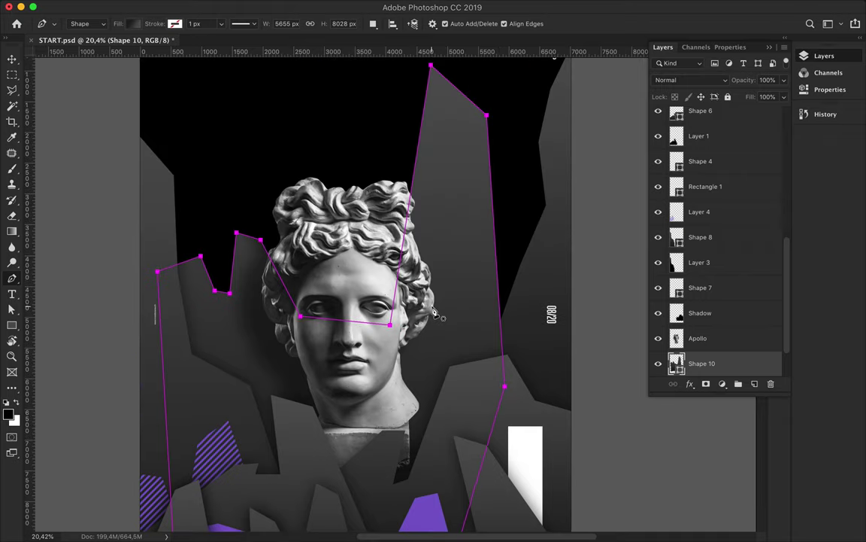
key("v")
scroll(714, 297, "down", 2)
Fill the mountain's outline with black on Layer 5 and apply a 117.8 px Gaussian Blur.
left_click(676, 313, "super")
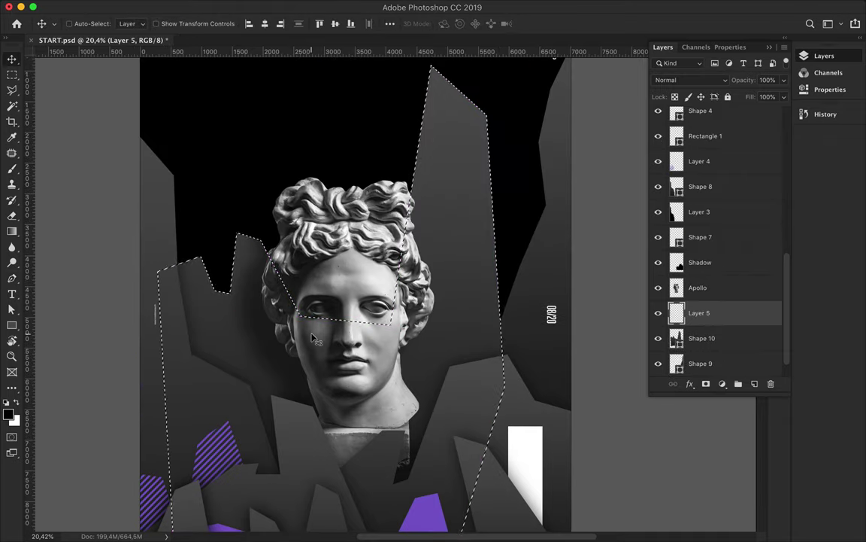
key("super+0")
key("b")
key("alt+BackSpace")
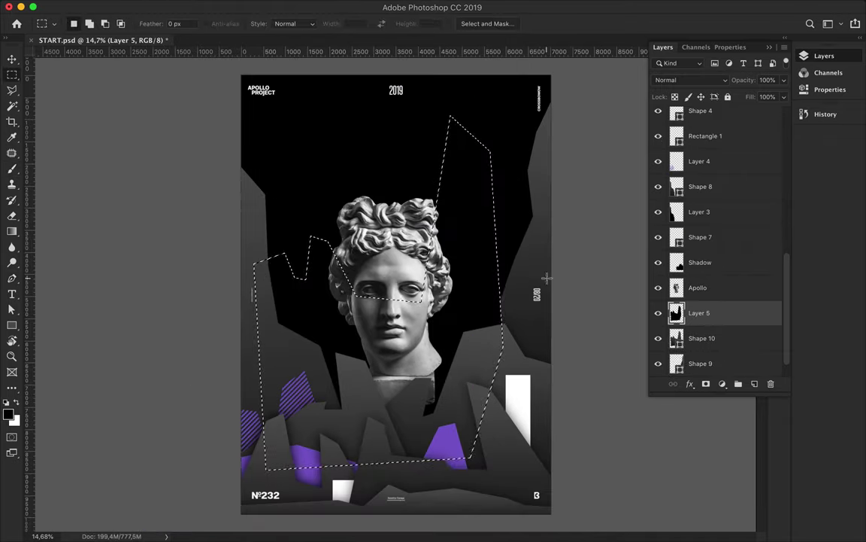
left_click(408, 7)
left_click(494, 193)
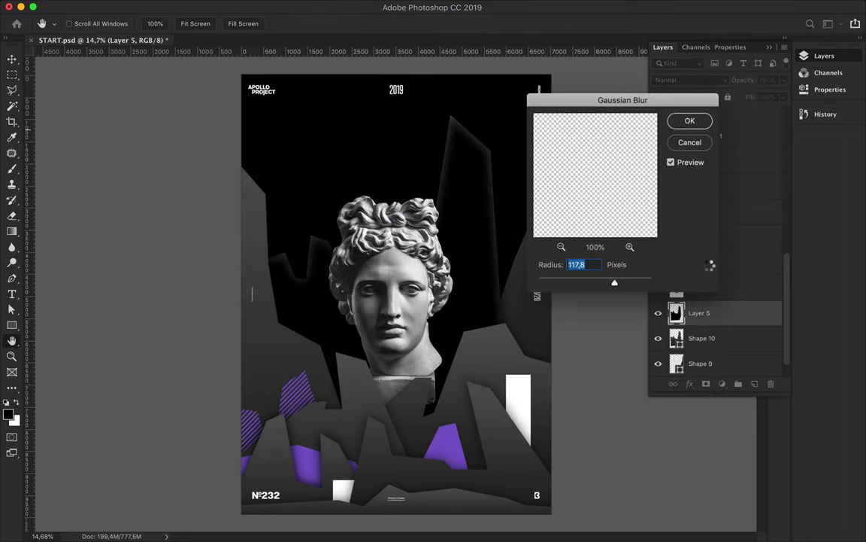
key("Return")
Place the blurred Layer 5 below Shape 10 and show the purple striped Rasterized copy layer.
key("v")
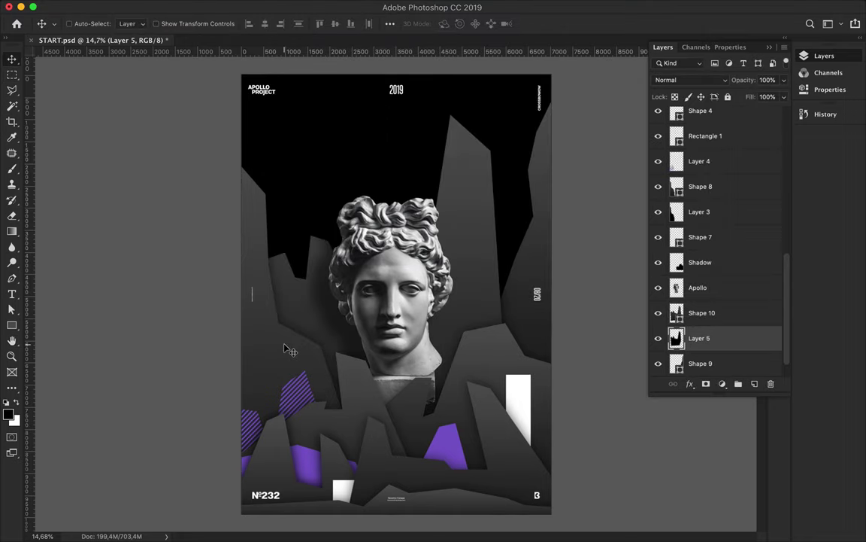
scroll(714, 264, "up", 10)
left_click(712, 184)
left_click(659, 185)
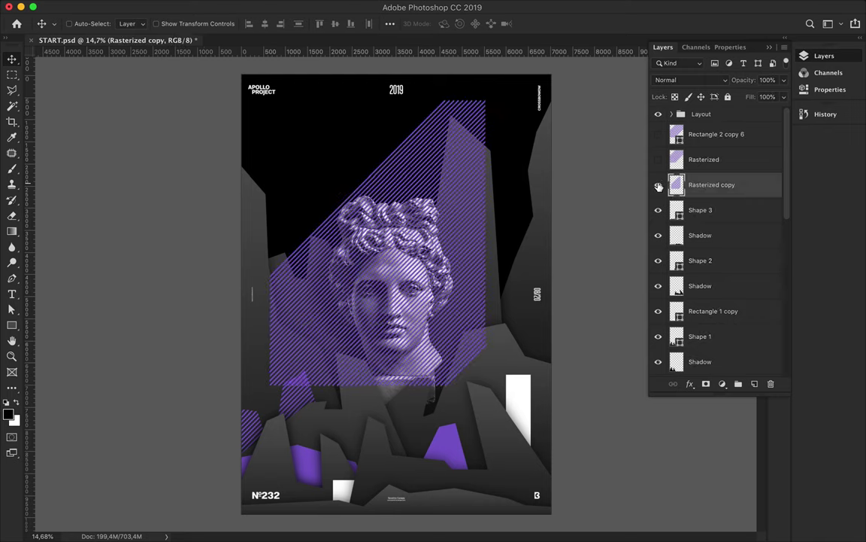
Copy a circular elliptical-marquee area of the purple stripes onto new Layer 6.
left_click(12, 324)
left_click(13, 75)
left_click(45, 85)
mouse_move(425, 311)
left_mouse_down()
mouse_move(478, 363)
mouse_move(476, 406)
mouse_move(479, 393)
left_mouse_up()
key("ctrl+j")
key("v")
Hide the full stripes and position the striped circle over the right white bar, below Rectangle 1 copy.
left_click(659, 210)
left_click_drag(700, 185, 700, 332)
scroll(701, 332, "down", 3)
left_click_drag(483, 388, 527, 417)
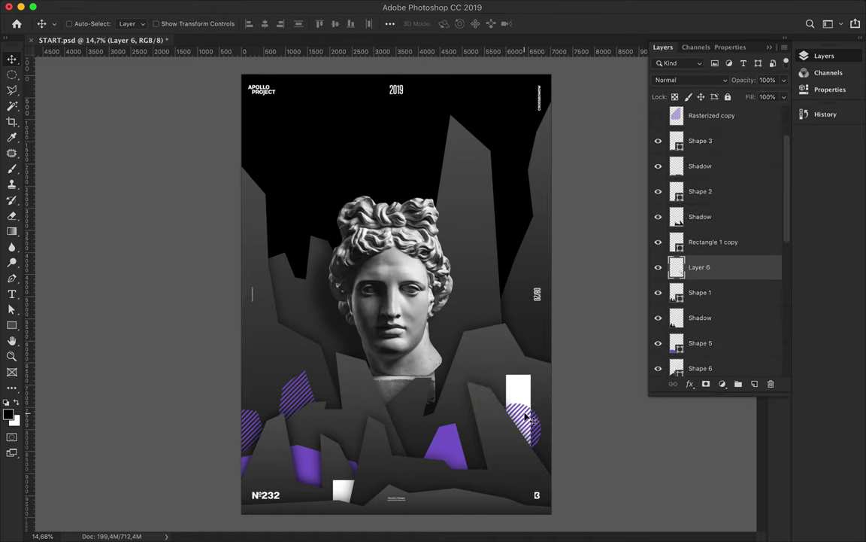
left_click(425, 494)
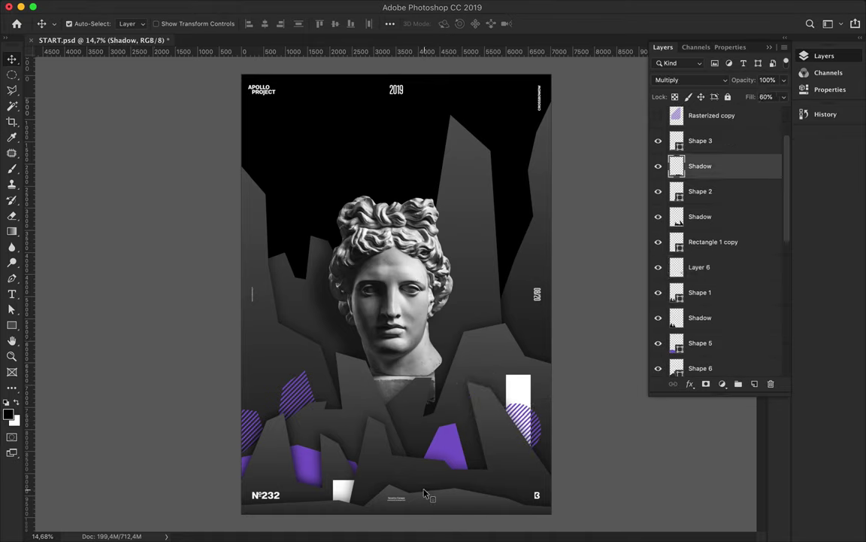
Pen-draw a purple-filled triangle near the poster's bottom centre.
key("p")
left_click(381, 466)
left_click(374, 500)
left_click(388, 494)
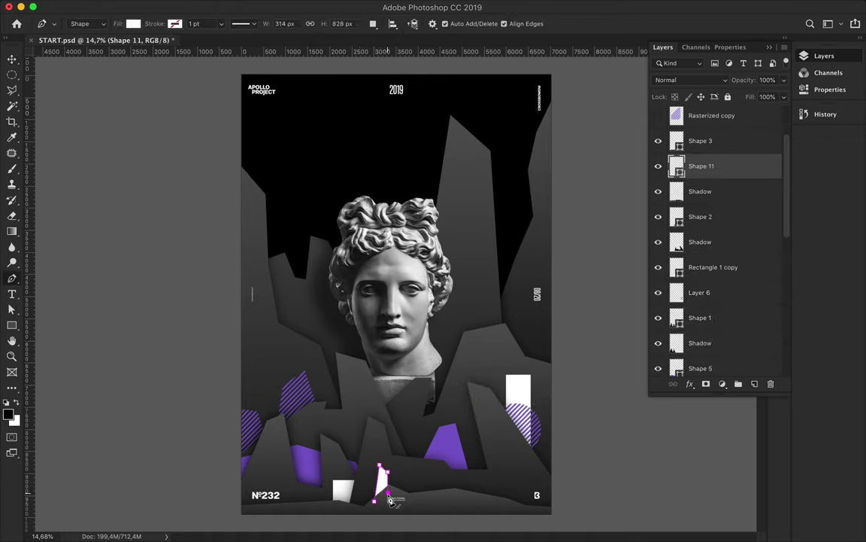
left_click(380, 466)
left_click(133, 24)
left_click(97, 88)
Draw more purple jagged shapes at the bottom-right and bottom-left corners.
left_click(465, 482)
left_click(463, 495)
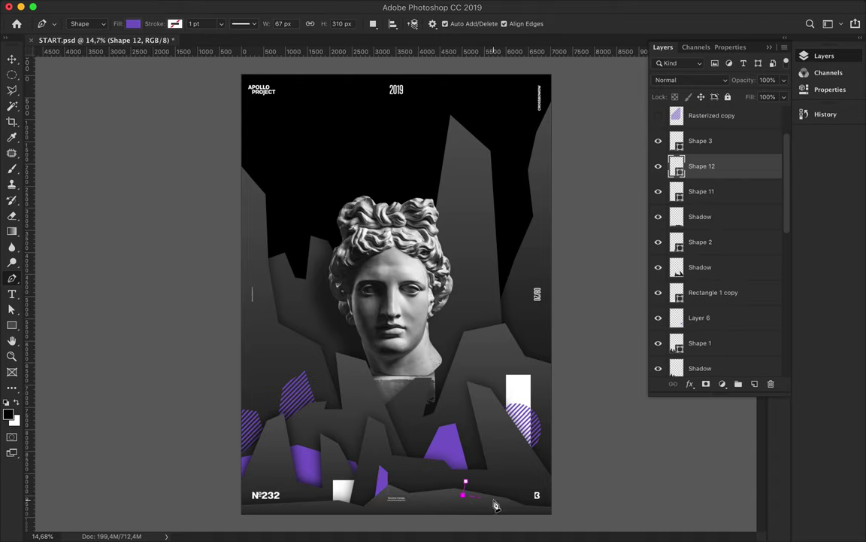
left_click(239, 502)
left_click(250, 475)
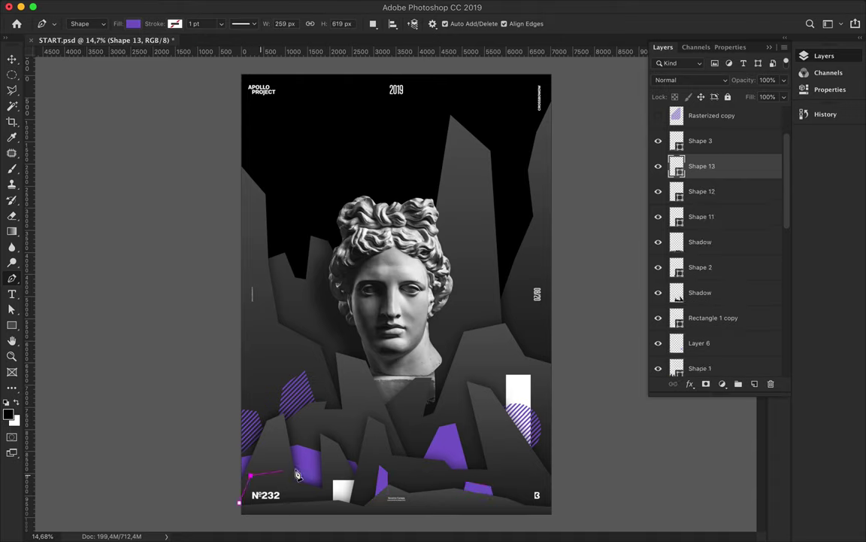
left_click(300, 508)
left_click(239, 503)
key("v")
key("a")
scroll(379, 449, "up", 3)
left_click(482, 471)
Pen-draw a large purple shard rising beside the bust's neck.
scroll(480, 472, "down", 2)
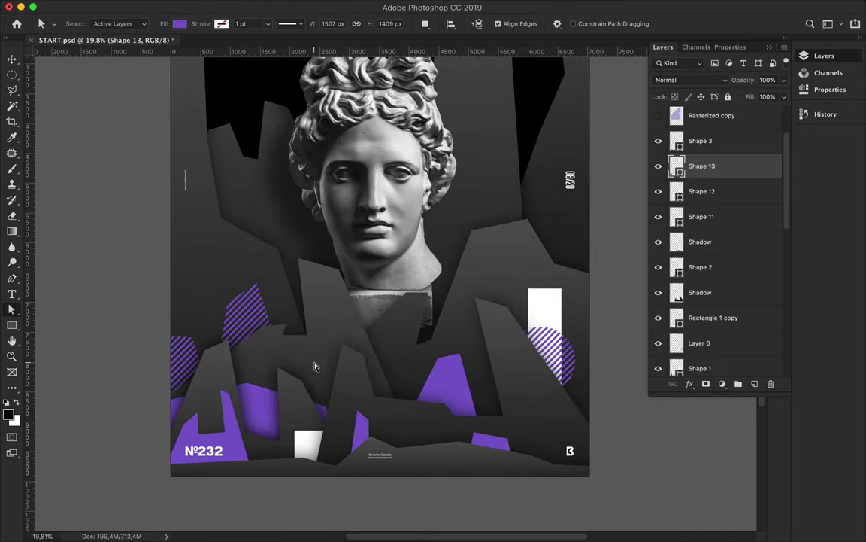
scroll(315, 366, "up", 3)
key("p")
left_click(403, 354)
left_click(422, 265)
left_click(438, 256)
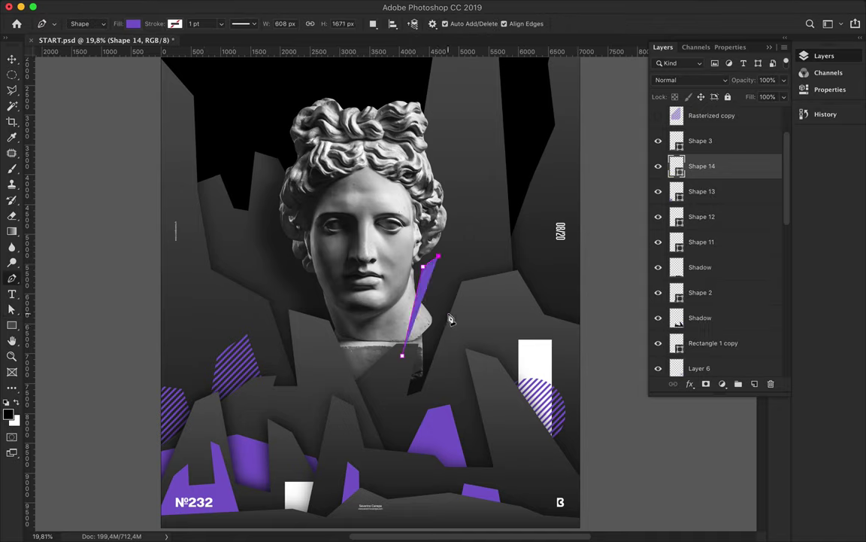
left_click(449, 319)
left_click(465, 261)
left_click(473, 319)
left_click(500, 381)
left_click(389, 410)
Move the shard layer, Shape 14, below Apollo in the Layers panel.
mouse_move(707, 167)
left_mouse_down()
mouse_move(717, 327)
mouse_move(720, 145)
mouse_move(722, 280)
left_mouse_up()
key("v")
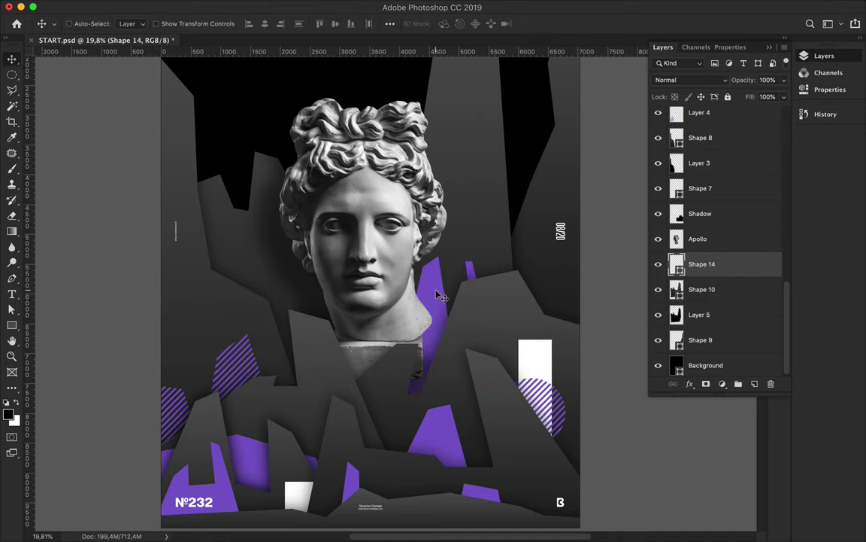
key("a")
left_click(431, 265)
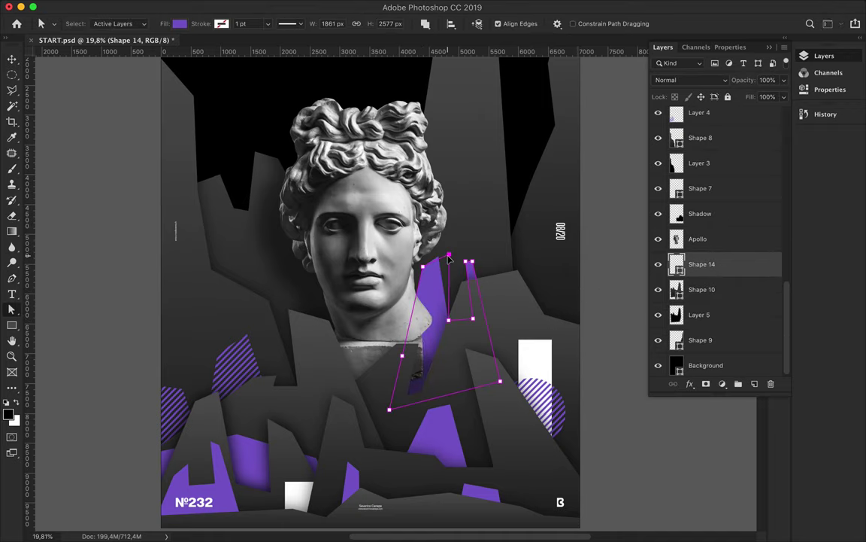
Draw purple Shape 15 along the left edge and move it below Layer 4.
scroll(466, 281, "left", 5)
scroll(466, 280, "up", 2)
key("p")
left_click(228, 236)
left_click(237, 289)
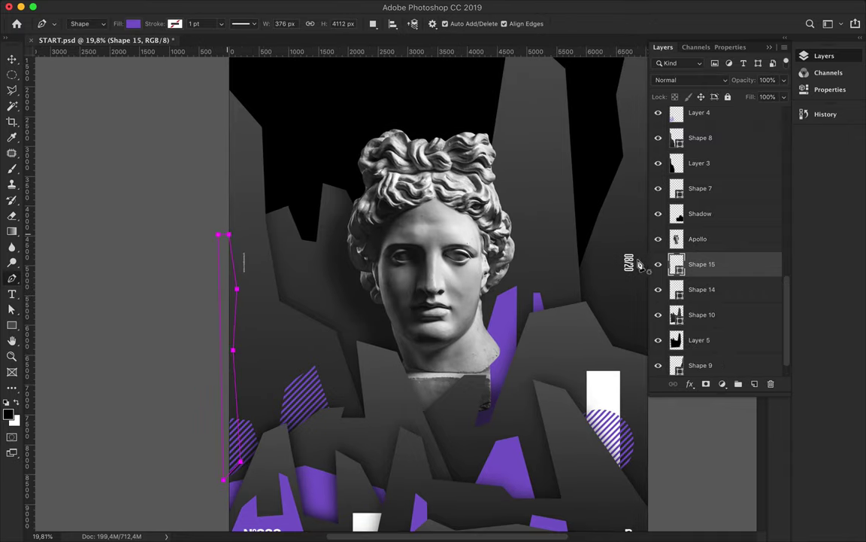
left_click_drag(677, 264, 700, 132)
Duplicate the white rectangle to the upper left and layer the copy between Shadow and Apollo.
key("a")
scroll(489, 316, "right", 5)
scroll(489, 316, "down", 3)
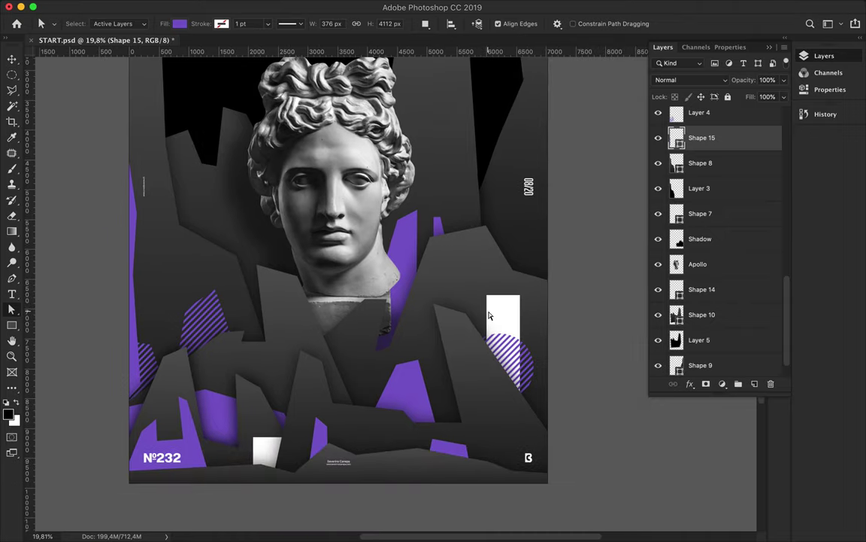
scroll(403, 309, "down", 2)
key("v")
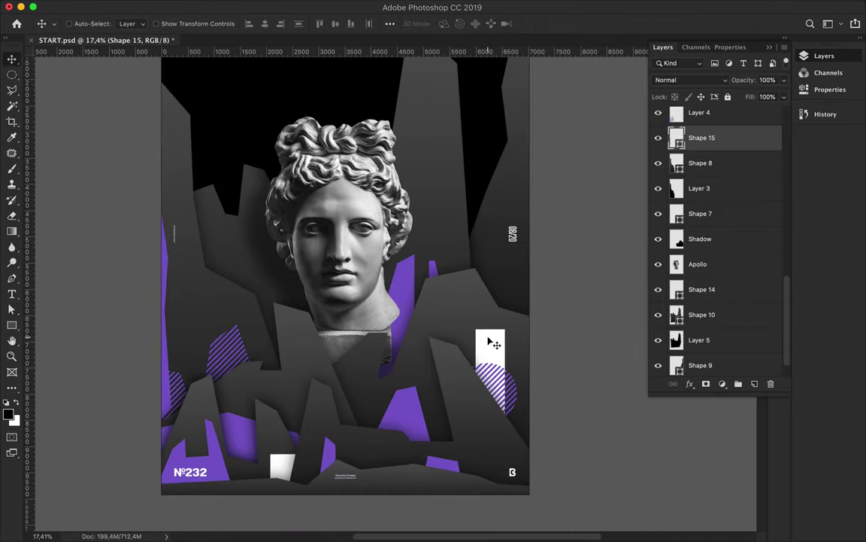
key("ctrl+v")
left_click_drag(508, 361, 239, 276)
left_click_drag(700, 128, 714, 309)
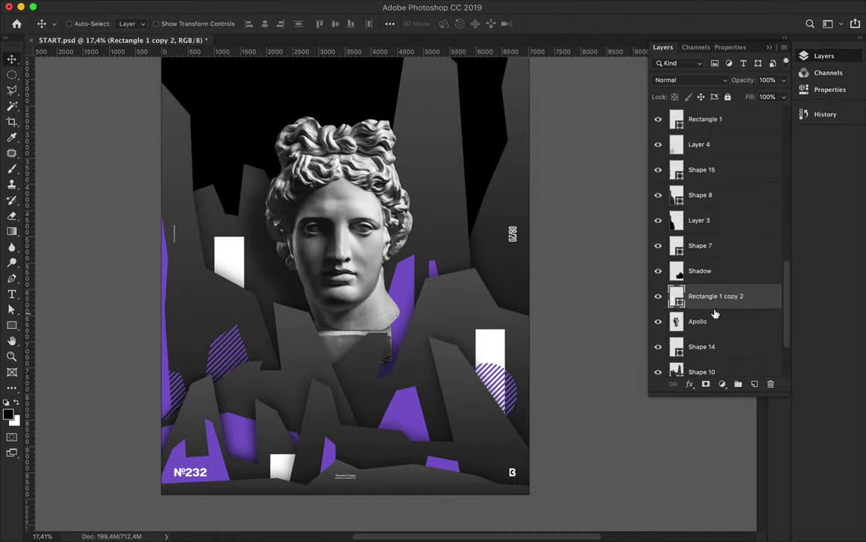
Pen-draw a purple shard, Shape 16, below the bust and raise its layer.
scroll(503, 306, "left", 1)
scroll(504, 306, "down", 1)
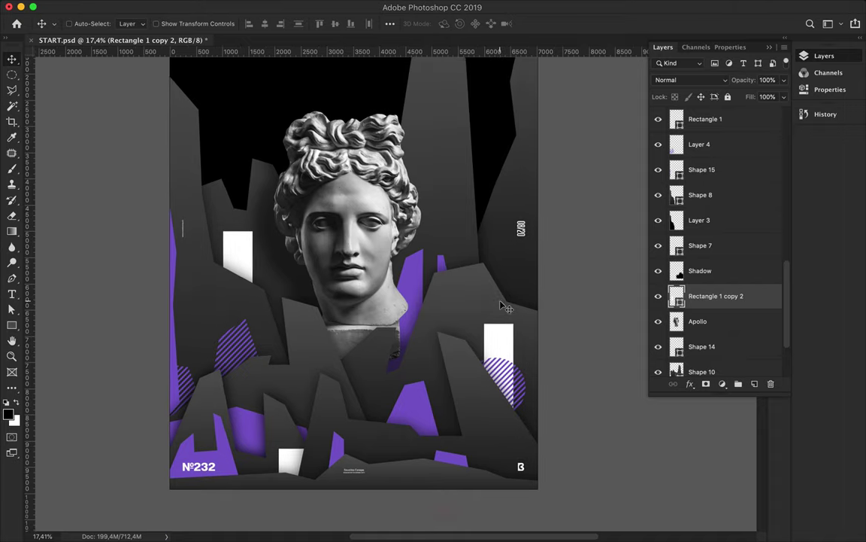
key("p")
left_click(303, 338)
left_click(318, 435)
left_click(357, 431)
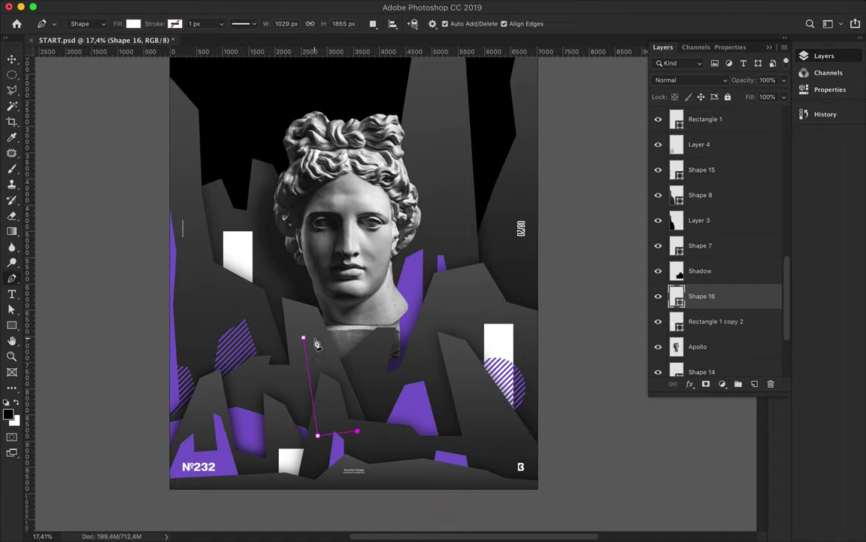
left_click(133, 24)
left_click(105, 82)
mouse_move(702, 296)
left_mouse_down()
mouse_move(717, 179)
mouse_move(716, 188)
left_mouse_up()
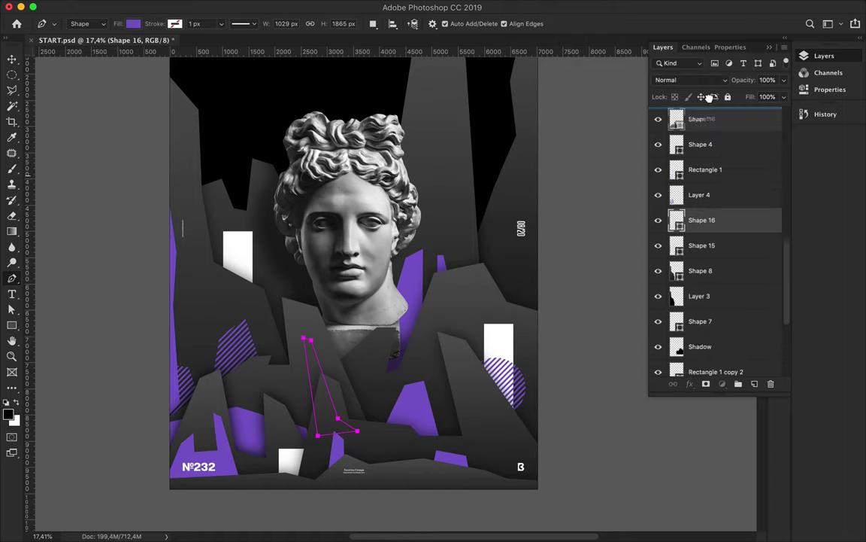
Undo the stray Shape 17 and nudge the shard's lower-right corner slightly right.
key("ctrl+z")
key("a")
key("v")
key("a")
left_click_drag(337, 418, 346, 420)
key("v")
scroll(421, 382, "up", 3)
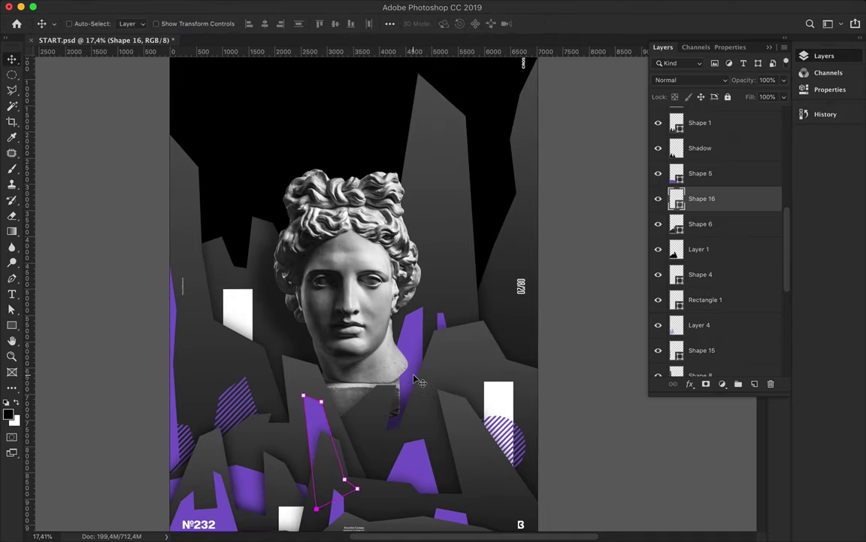
scroll(422, 382, "up", 3)
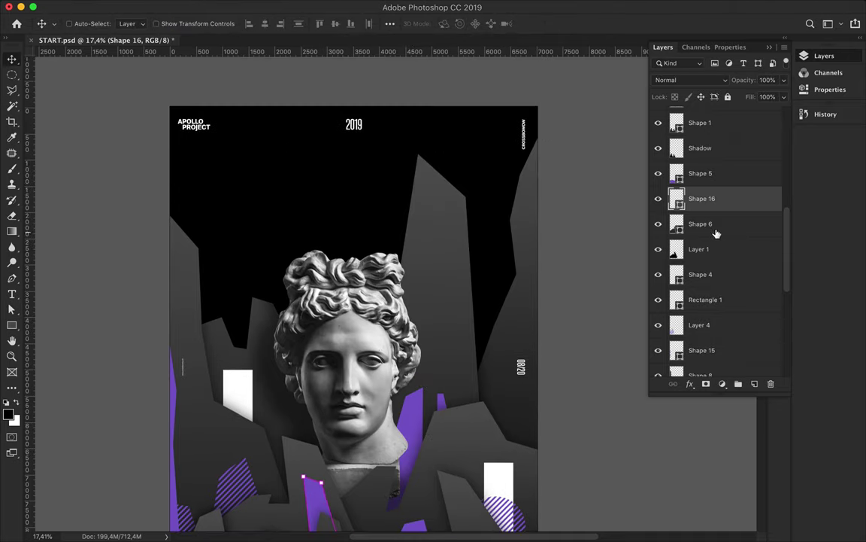
Draw circle Ellipse 1 in the upper-left sky with a grey gradient fill.
key("u")
right_click(12, 325)
left_click(60, 313)
left_click_drag(252, 194, 310, 253)
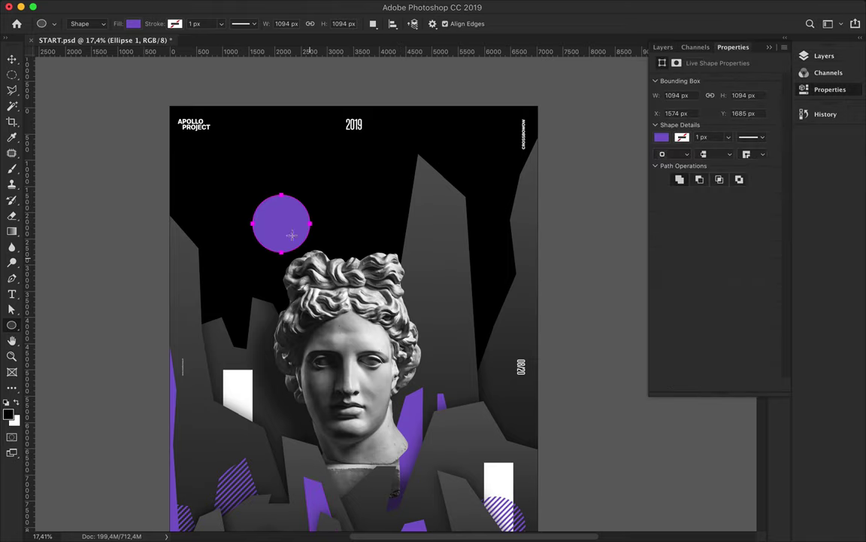
left_click(133, 23)
left_click(91, 41)
Add new Layer 7 below the circle and load the circle's outline as a selection.
key("v")
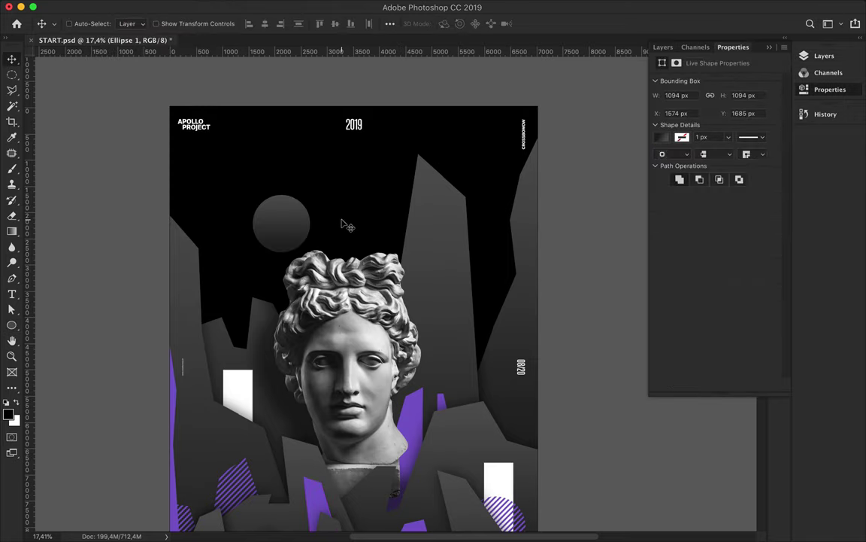
key("F7")
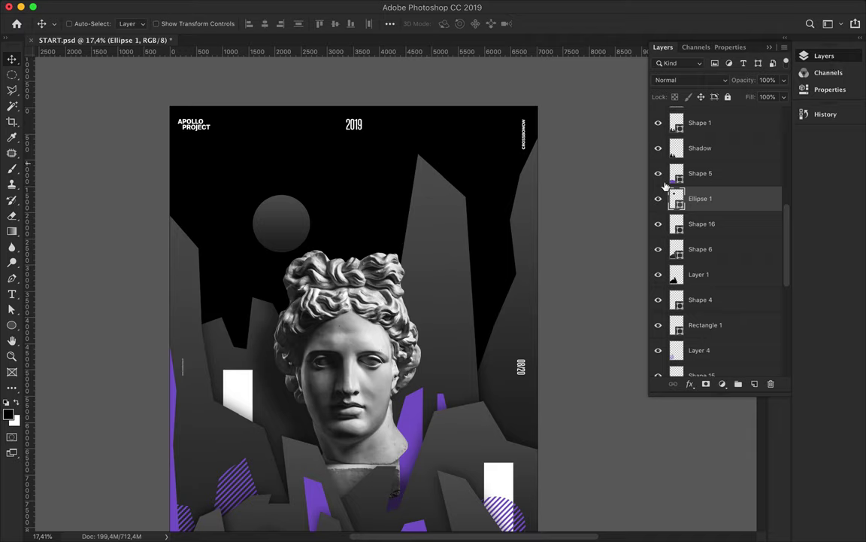
left_click(755, 384)
left_click_drag(700, 199, 700, 225)
left_click(677, 199, "ctrl")
key("b")
key("v")
left_click(715, 249)
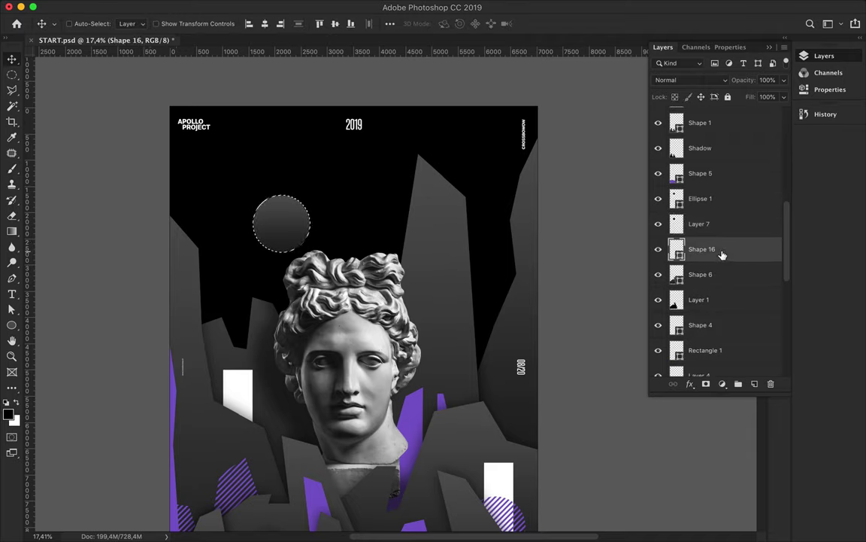
key("m")
key("ctrl+d")
Gaussian-blur Shape 16 and Layer 7, then drag circle and bar down onto the poster.
key("v")
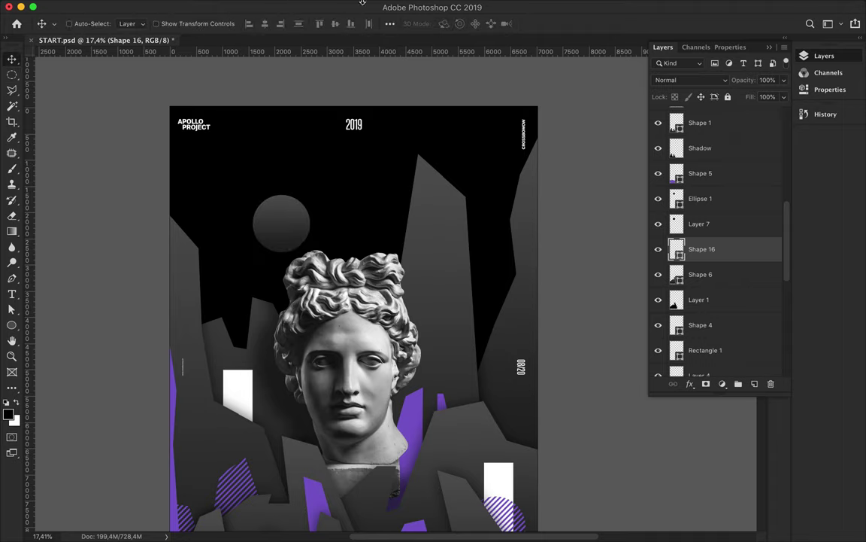
left_click(305, 6)
left_click(309, 20)
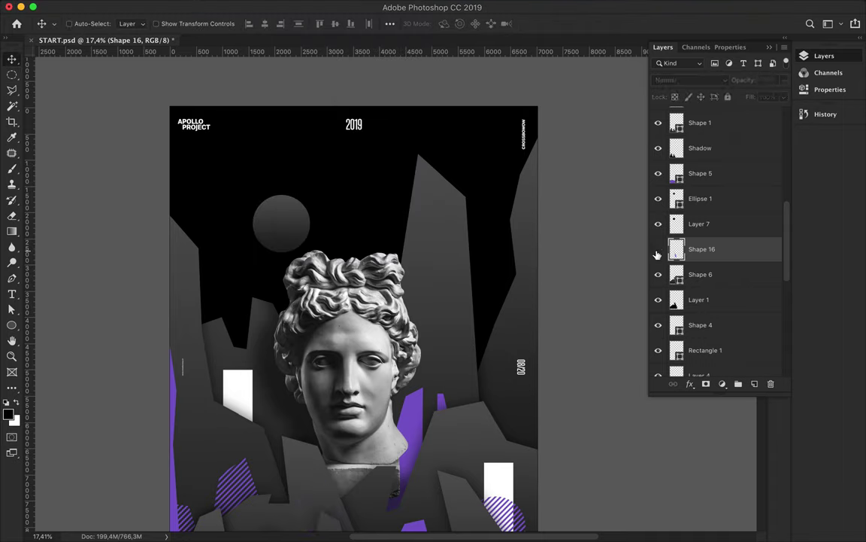
left_click(662, 224)
left_click(305, 6)
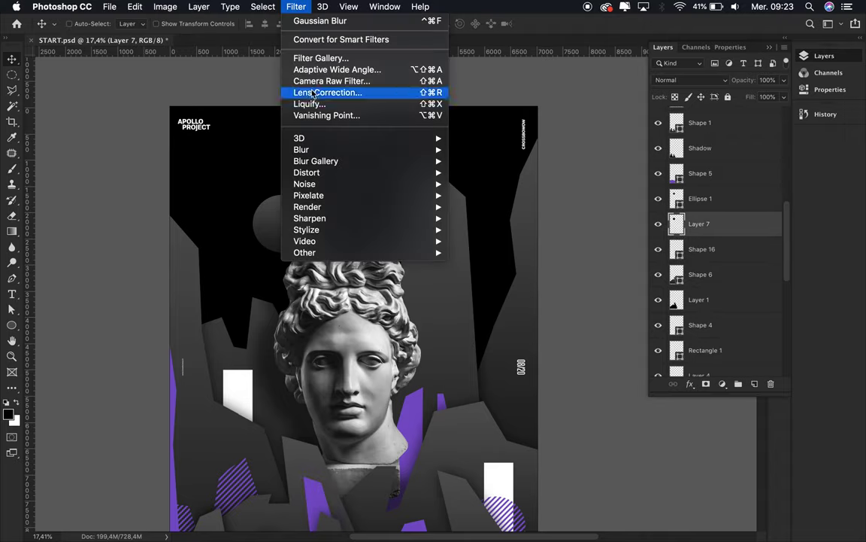
left_click(286, 22)
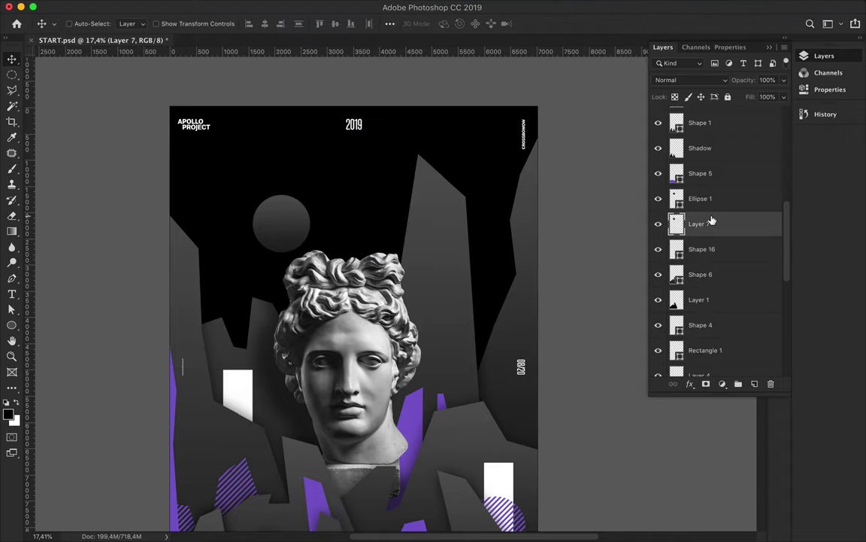
left_click(700, 199, "shift")
mouse_move(281, 223)
left_mouse_down()
mouse_move(474, 285)
mouse_move(488, 267)
mouse_move(459, 322)
left_mouse_up()
scroll(473, 286, "down", 5)
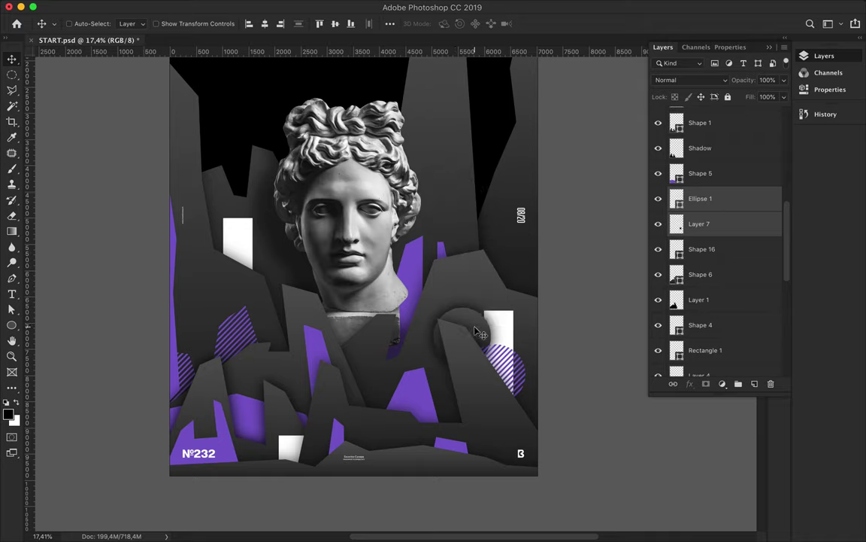
Place the sphere on the lower purple shape and Alt-drag two copies, raising them in the stack.
mouse_move(459, 322)
left_mouse_down()
mouse_move(463, 409)
mouse_move(241, 401)
left_mouse_up()
mouse_move(720, 178)
left_mouse_down()
mouse_move(722, 339)
mouse_move(707, 132)
left_mouse_up()
mouse_move(225, 410)
left_mouse_down()
mouse_move(205, 459)
mouse_move(285, 459)
left_mouse_up()
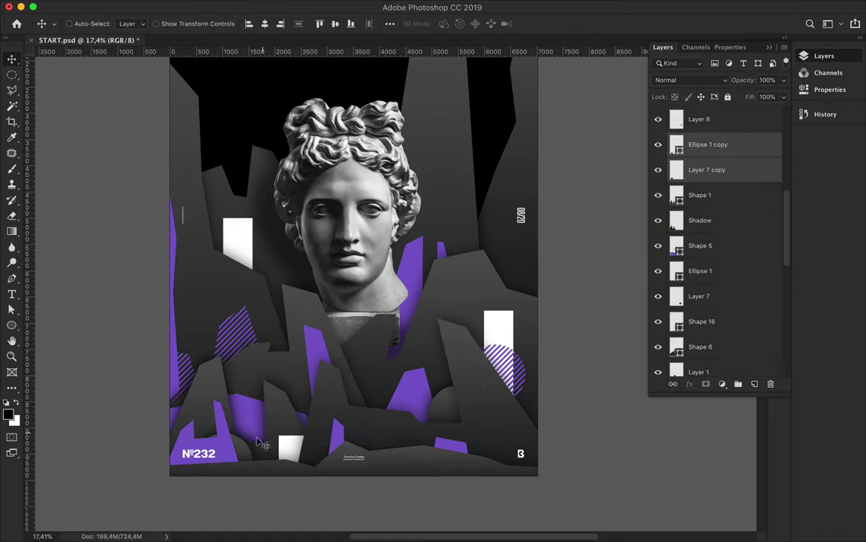
left_click_drag(263, 445, 251, 336)
mouse_move(714, 197)
left_mouse_down()
mouse_move(705, 113)
mouse_move(706, 346)
mouse_move(713, 322)
left_mouse_up()
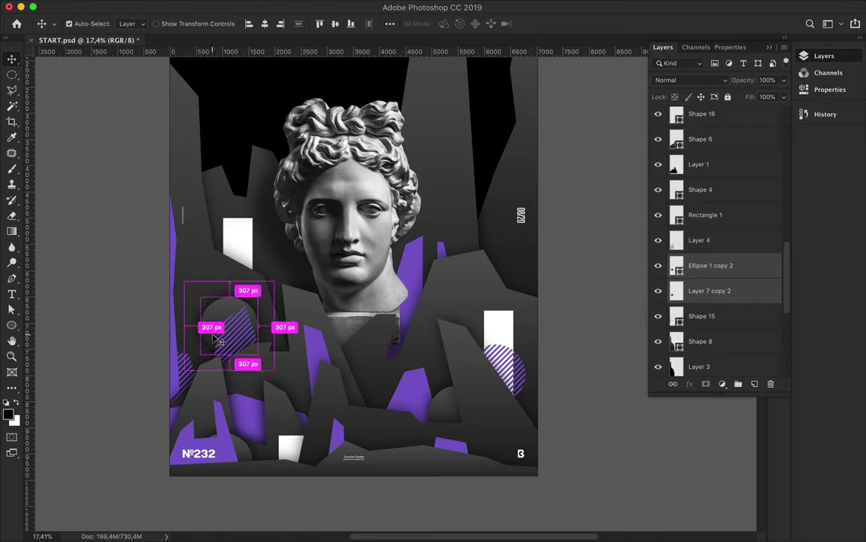
Shrink a sphere copy with Free Transform, then duplicate and resize another copy.
key("ctrl+t")
left_click_drag(219, 340, 244, 305)
key("Return")
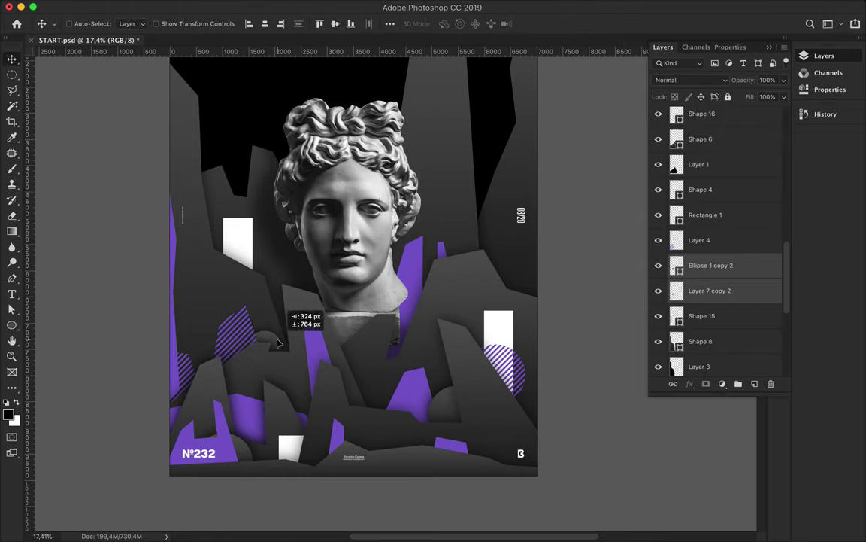
mouse_move(278, 344)
left_mouse_down()
mouse_move(190, 316)
mouse_move(184, 345)
mouse_move(472, 331)
left_mouse_up()
key("ctrl+t")
key("Return")
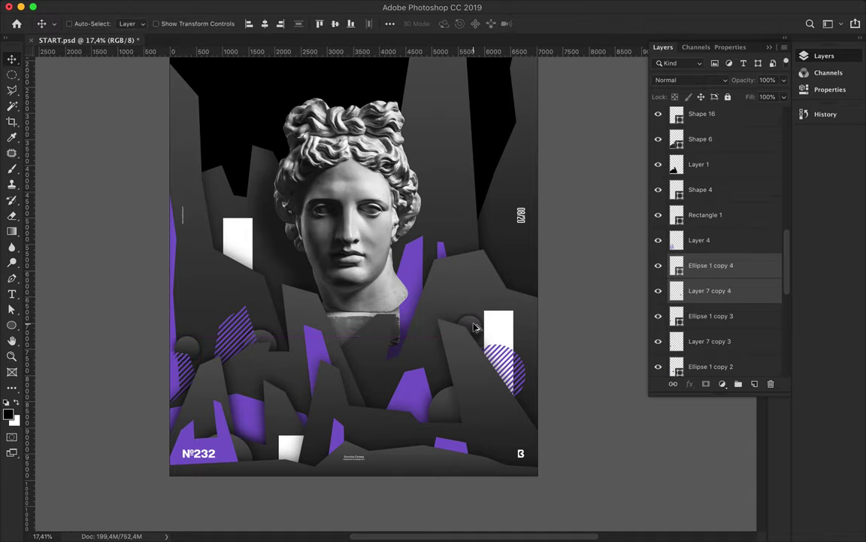
Select the Shape 10 mountain layer and place the first pen point of a new shape.
scroll(292, 284, "up", 2)
left_click(273, 306, "super")
scroll(727, 315, "down", 3)
key("p")
left_click(226, 307)
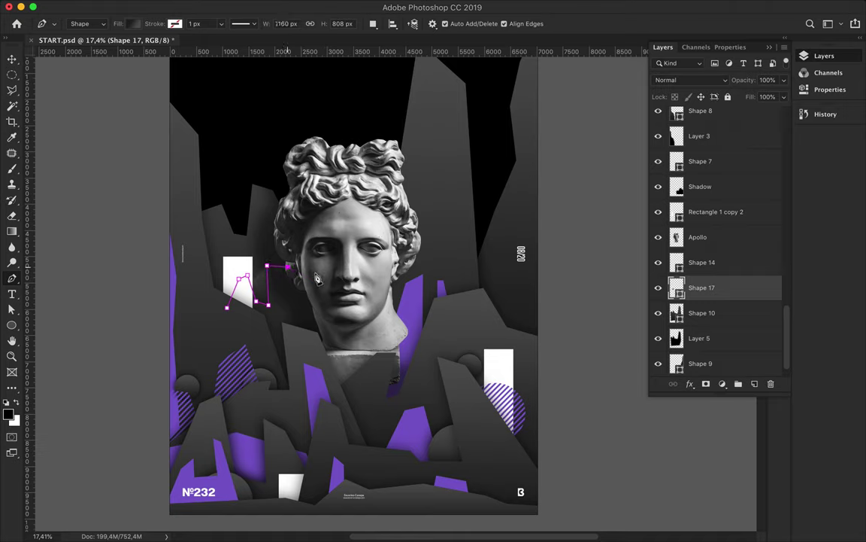
Fill Shape 17 purple and position it just below Apollo, above Rectangle 1 copy 2.
left_click(134, 23)
left_click(75, 75)
key("a")
mouse_move(704, 292)
left_mouse_down()
mouse_move(703, 209)
mouse_move(717, 275)
left_mouse_up()
mouse_move(711, 213)
left_mouse_down()
mouse_move(707, 270)
mouse_move(707, 239)
left_mouse_up()
key("v")
key("a")
left_click(272, 324)
left_click(319, 286)
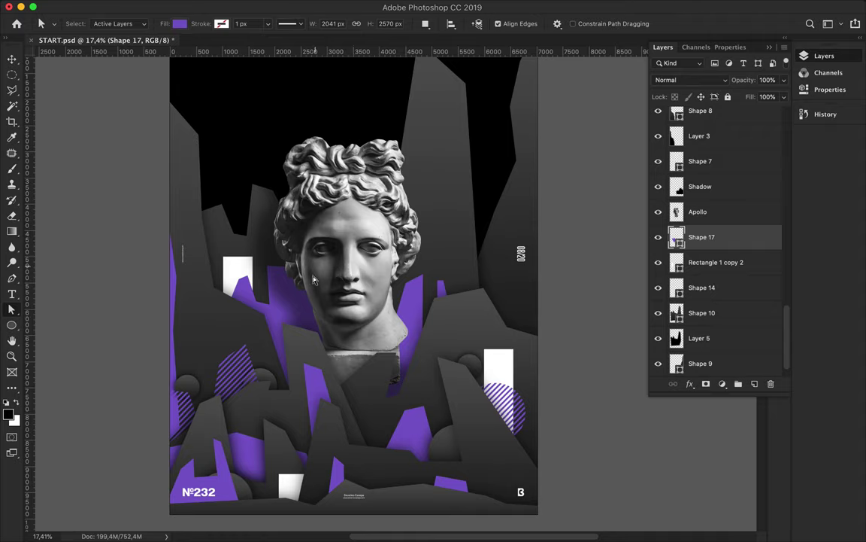
key("v")
left_click(244, 486)
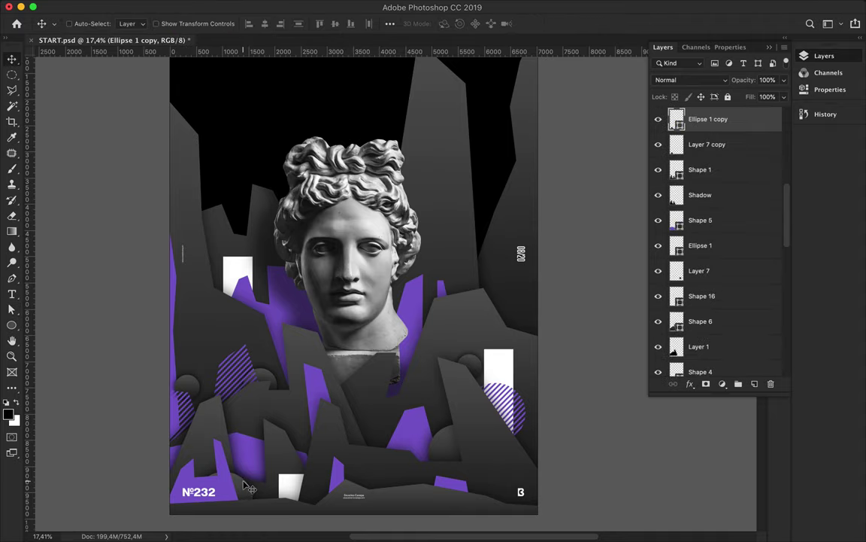
Duplicate the sphere and its bar, placing the copies below Layer 7.
left_click(252, 489, "shift")
left_click_drag(224, 444, 271, 392)
left_click_drag(709, 140, 710, 325)
Show the Rasterized copy stripes and copy a lassoed piece onto a new Layer 8.
scroll(473, 325, "up", 2)
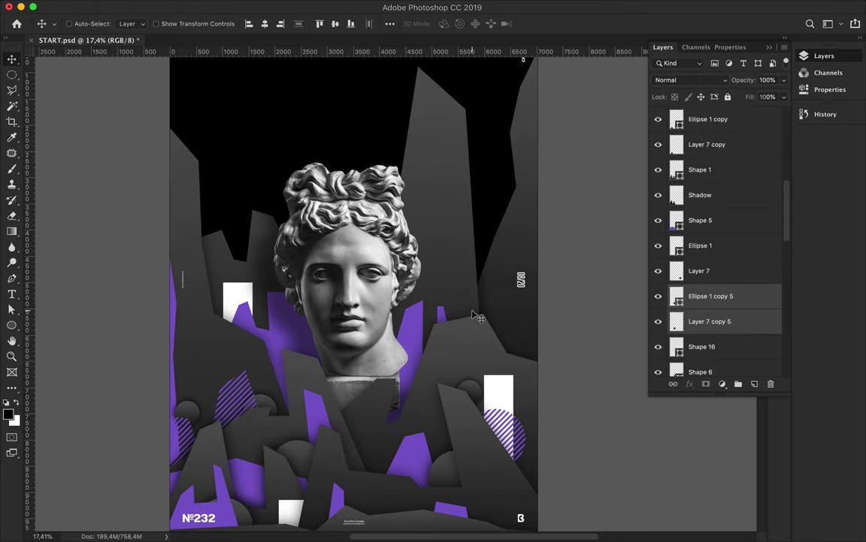
scroll(707, 226, "up", 5)
left_click(715, 184)
left_click(659, 184)
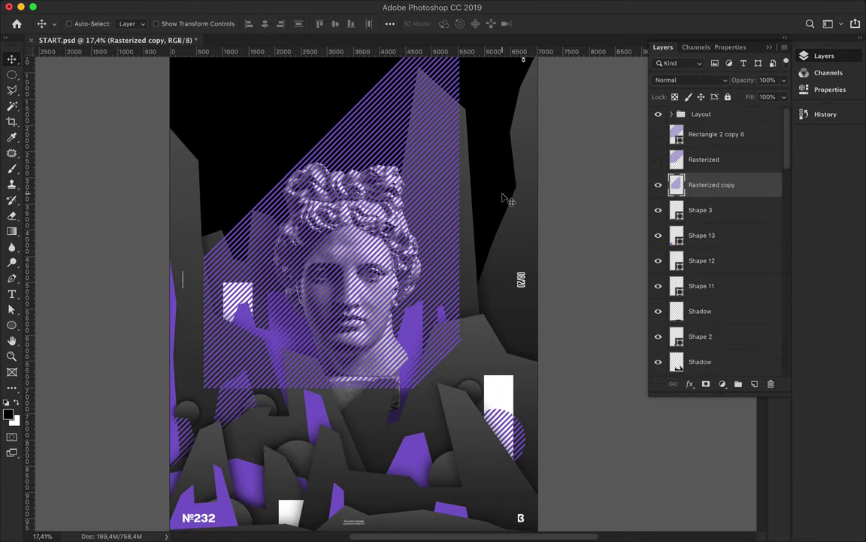
key("l")
left_click(329, 165)
left_click(380, 183)
left_click(428, 210)
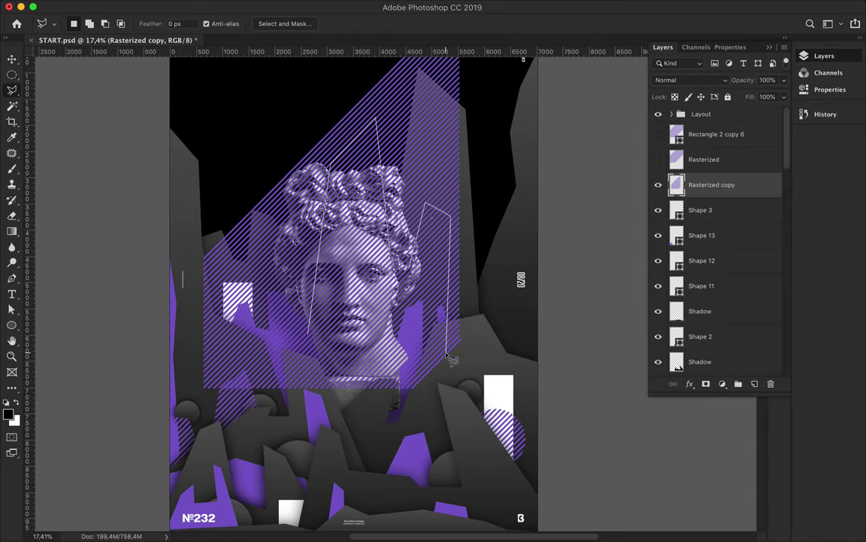
key("ctrl+j")
Hide the original stripes and place Layer 8, scaled to 52%, beside the 08/20 date, below Shadow.
key("v")
left_click(659, 210)
left_click_drag(425, 269, 489, 269)
key("ctrl+t")
left_click_drag(396, 116, 425, 230)
left_click_drag(467, 259, 490, 264)
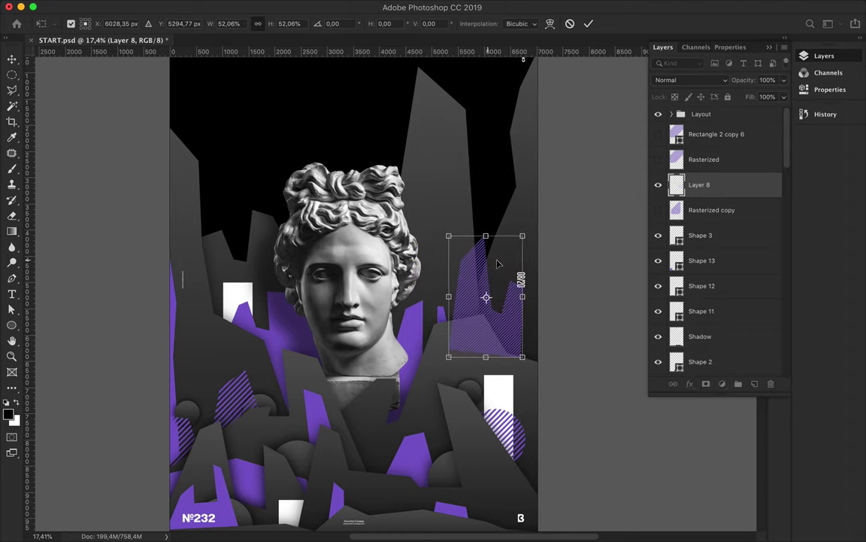
key("Return")
left_click_drag(514, 317, 514, 329)
left_click_drag(699, 184, 717, 341)
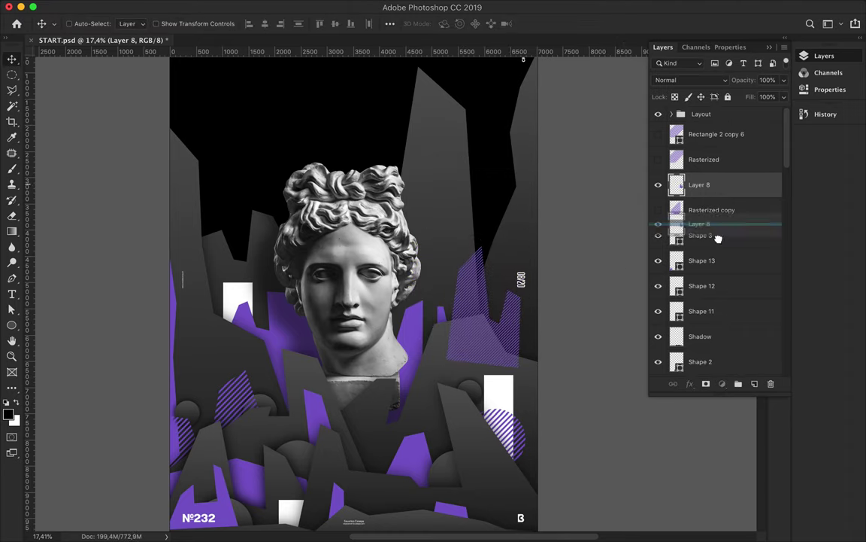
Drag Layer 8 down the stack to sit below Layer 5 and above Shape 9.
scroll(715, 301, "down", 3)
left_click_drag(708, 233, 719, 323)
scroll(711, 285, "down", 3)
left_click_drag(698, 226, 721, 339)
scroll(721, 338, "down", 3)
left_click_drag(707, 250, 708, 301)
scroll(708, 309, "down", 2)
left_click_drag(707, 252, 707, 343)
scroll(715, 335, "down", 3)
left_click_drag(707, 244, 717, 359)
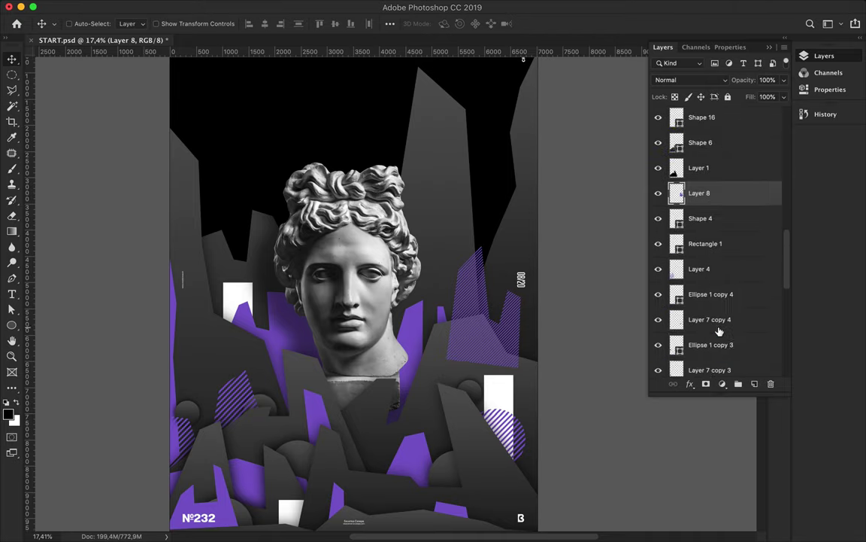
scroll(717, 359, "down", 3)
left_click_drag(707, 282, 720, 349)
scroll(720, 348, "down", 3)
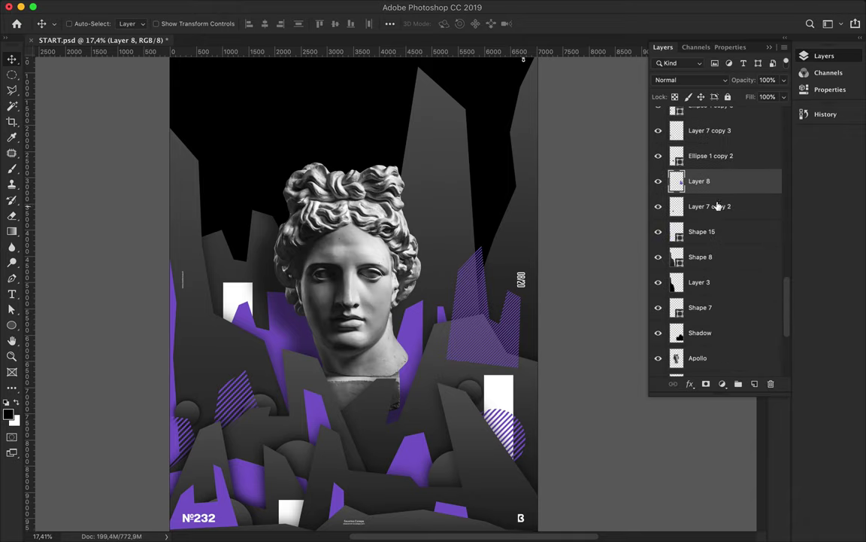
left_click_drag(707, 182, 715, 347)
scroll(715, 347, "down", 3)
left_click_drag(711, 185, 716, 341)
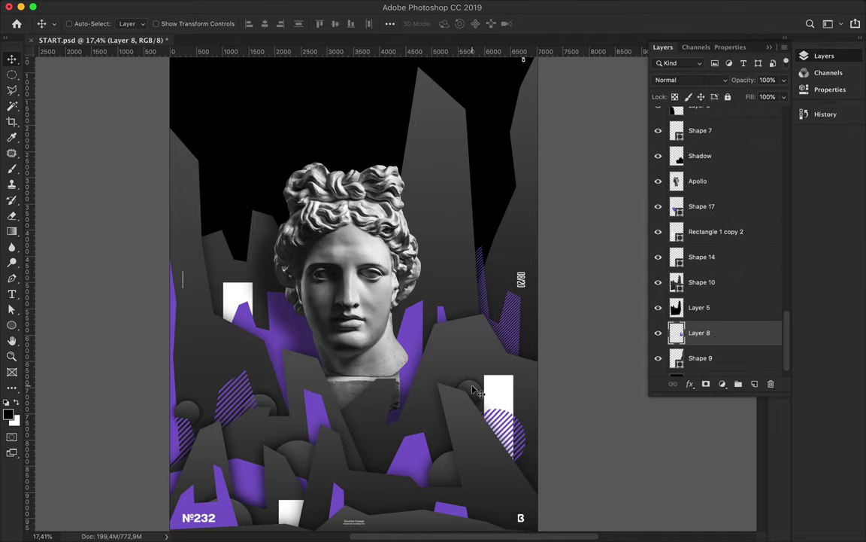
Select the Shape 10 mountain's path with the Path Selection tool.
scroll(436, 442, "down", 1)
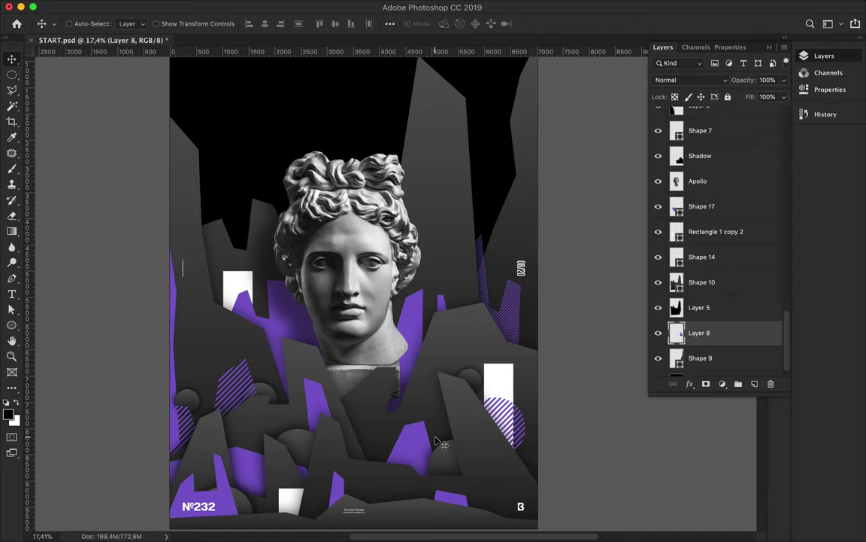
key("a")
left_click(229, 240)
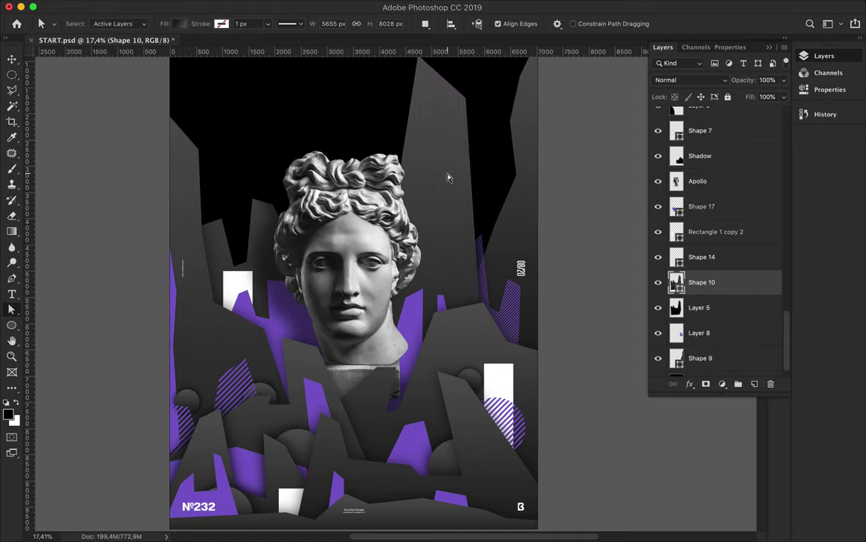
Draw a new angular pen shape, Shape 18, at the poster's bottom-right corner.
key("v")
scroll(451, 181, "up", 2)
scroll(451, 180, "down", 5)
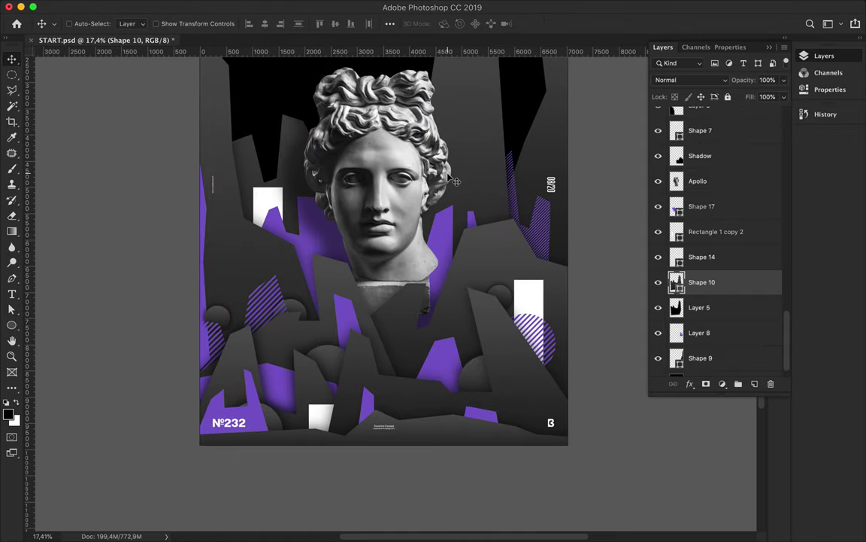
scroll(449, 179, "up", 5)
scroll(489, 188, "down", 3)
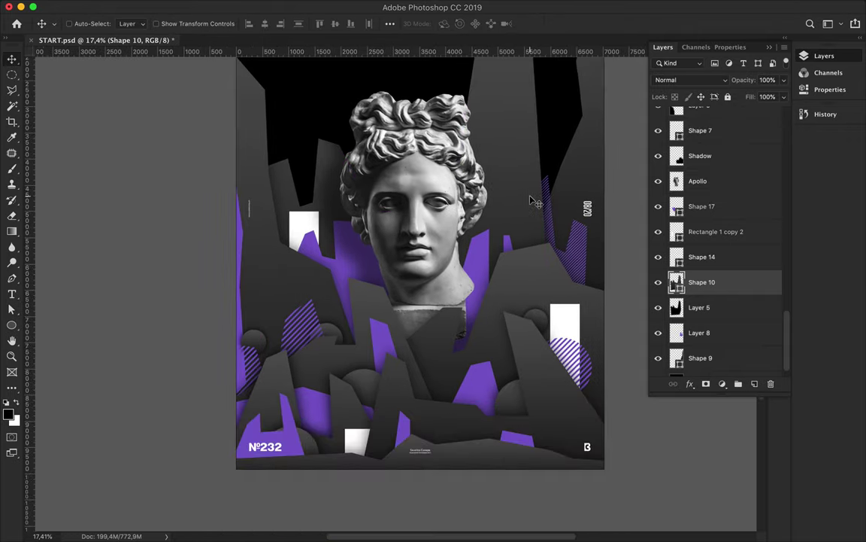
scroll(532, 197, "down", 1)
scroll(505, 361, "down", 5)
key("p")
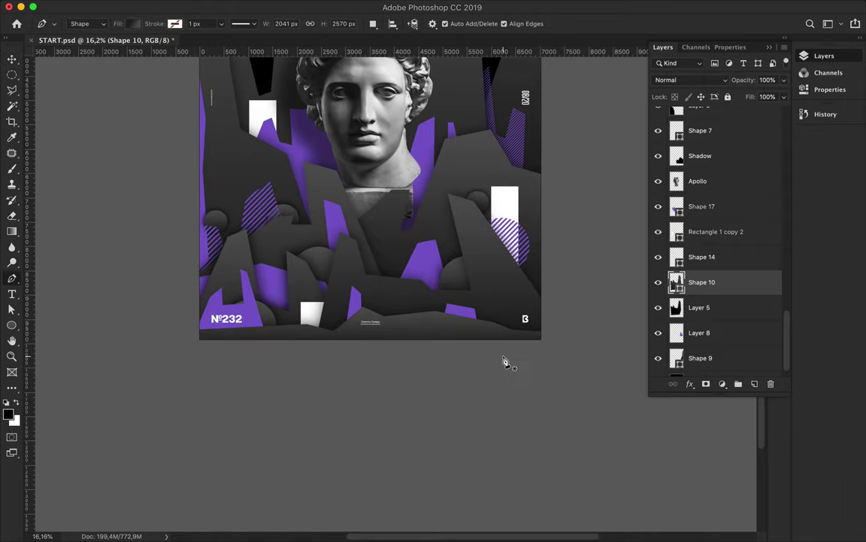
left_click(488, 326)
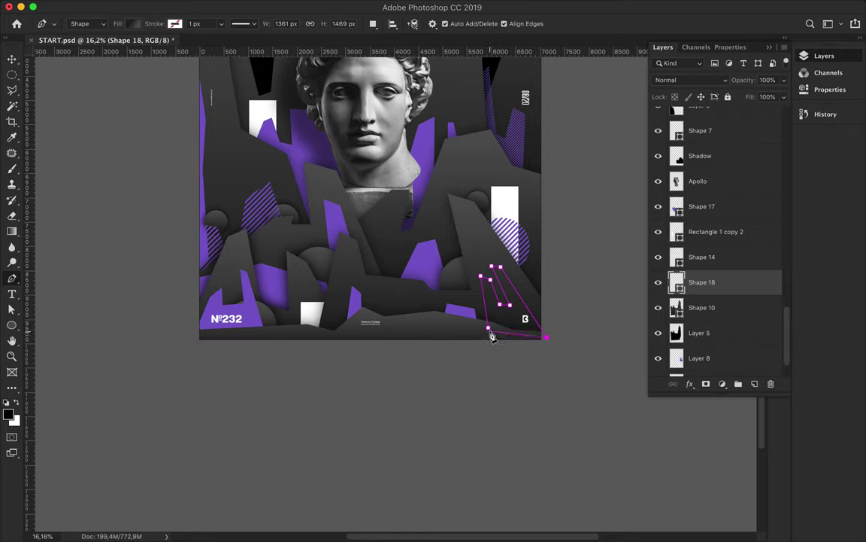
key("v")
Give Shape 18 a solid purple fill.
key("a")
left_click(181, 24)
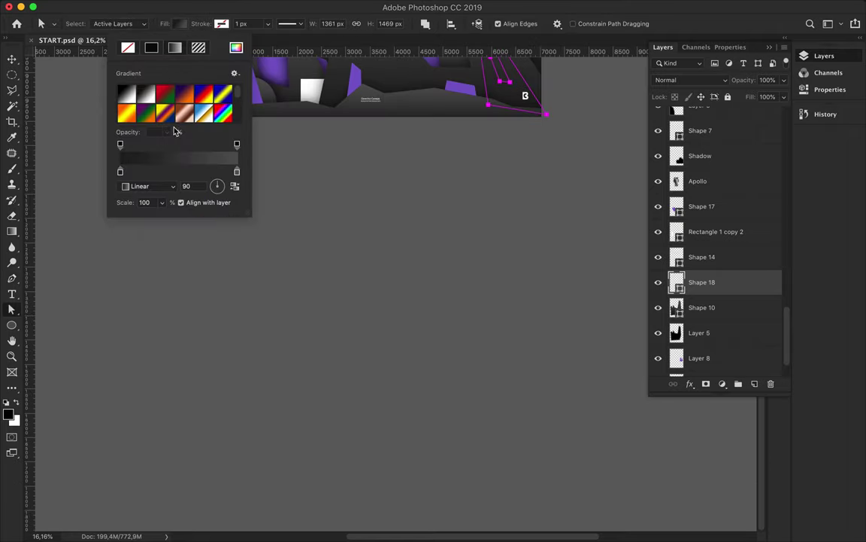
left_click(152, 48)
scroll(422, 187, "up", 5)
Move Shape 18 up the Layers panel to sit between Shape 12 and Shape 11.
key("v")
left_click_drag(702, 282, 712, 164)
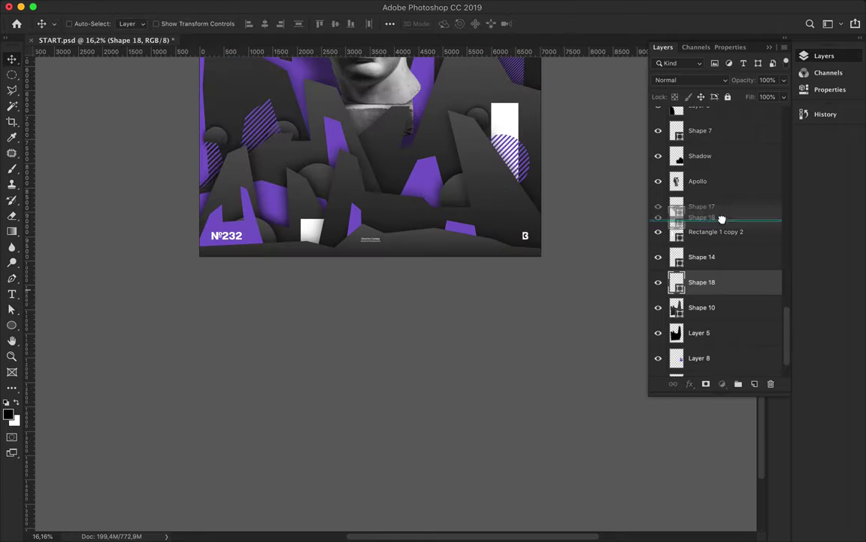
scroll(734, 217, "up", 3)
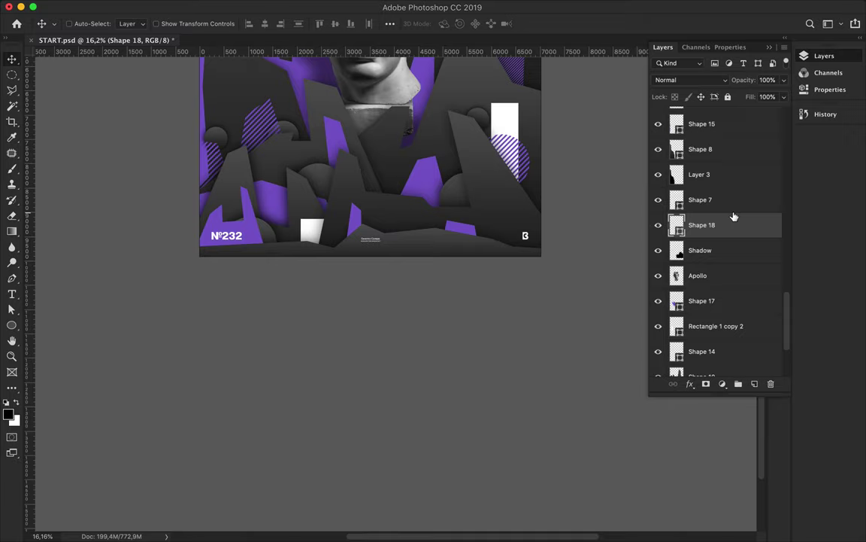
left_click_drag(734, 217, 725, 145)
scroll(715, 190, "up", 2)
left_click_drag(715, 189, 717, 136)
scroll(720, 239, "up", 3)
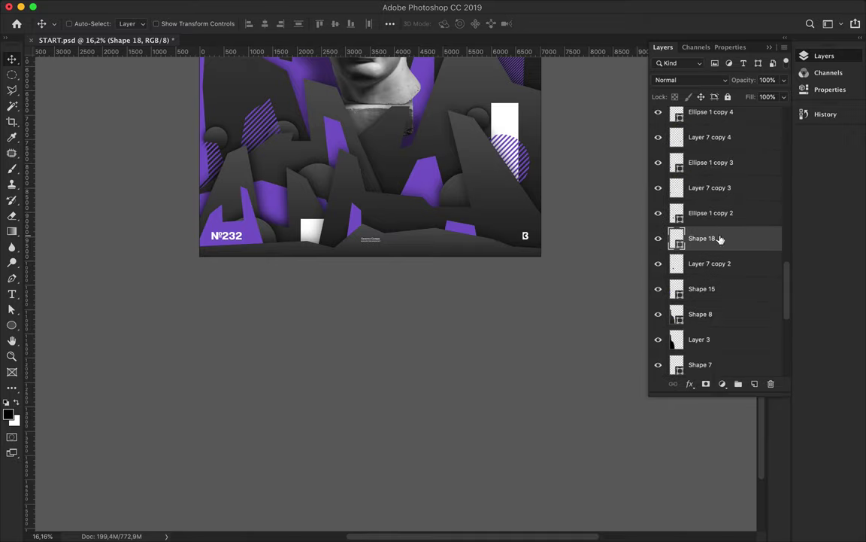
left_click_drag(720, 238, 728, 126)
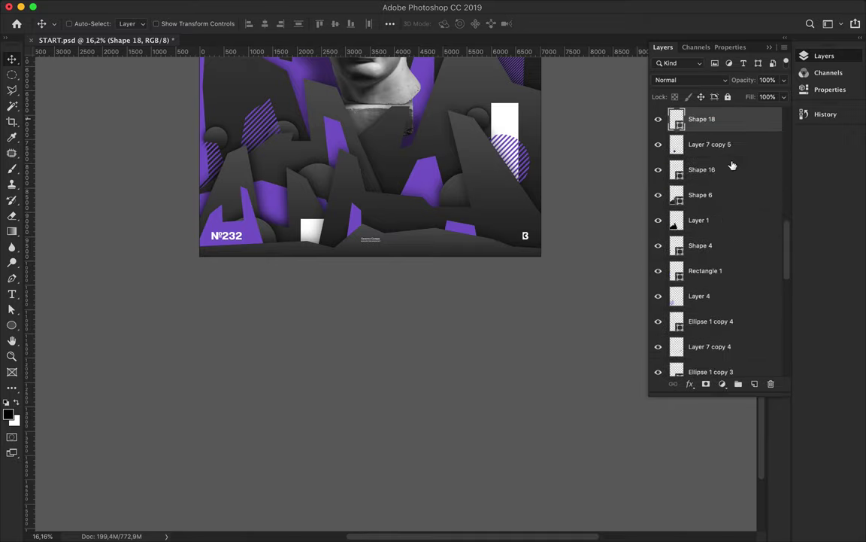
left_click_drag(732, 165, 715, 181)
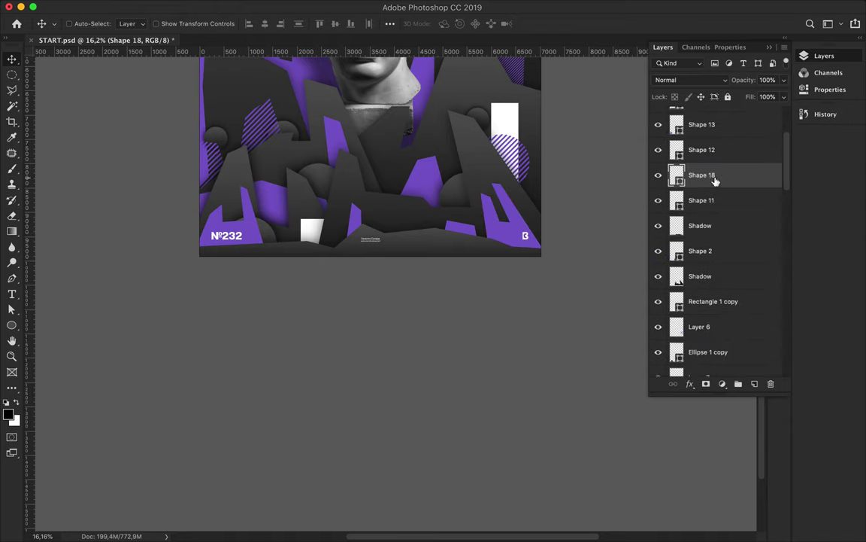
key("a")
scroll(535, 214, "up", 5)
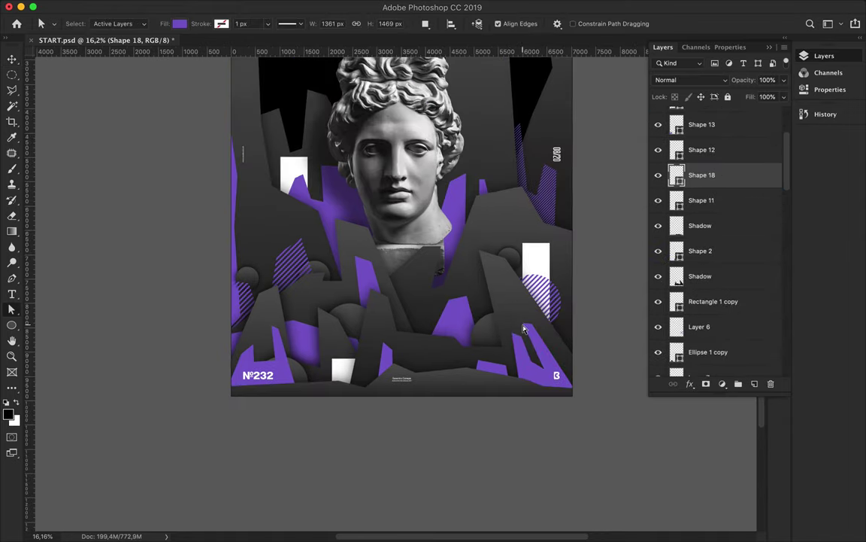
Zoom in and select Shape 18's path at the lower right for narrowing.
scroll(524, 328, "up", 2)
left_click(498, 244)
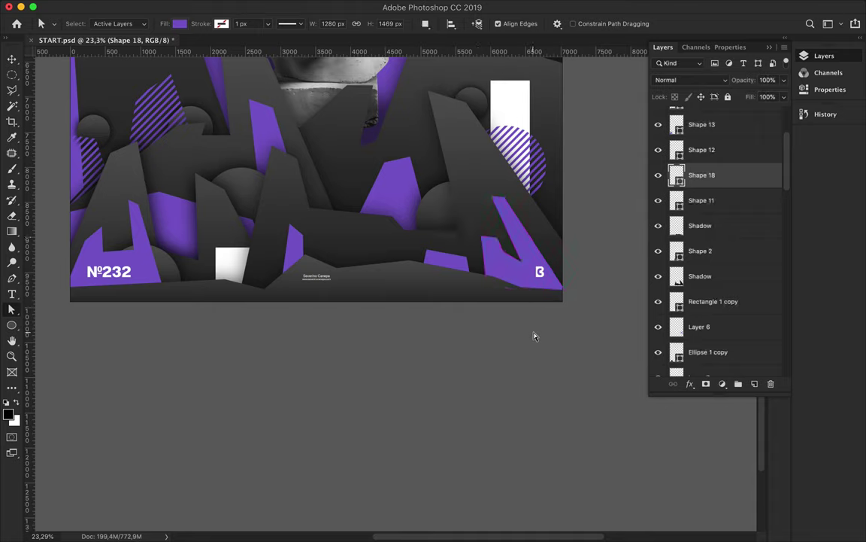